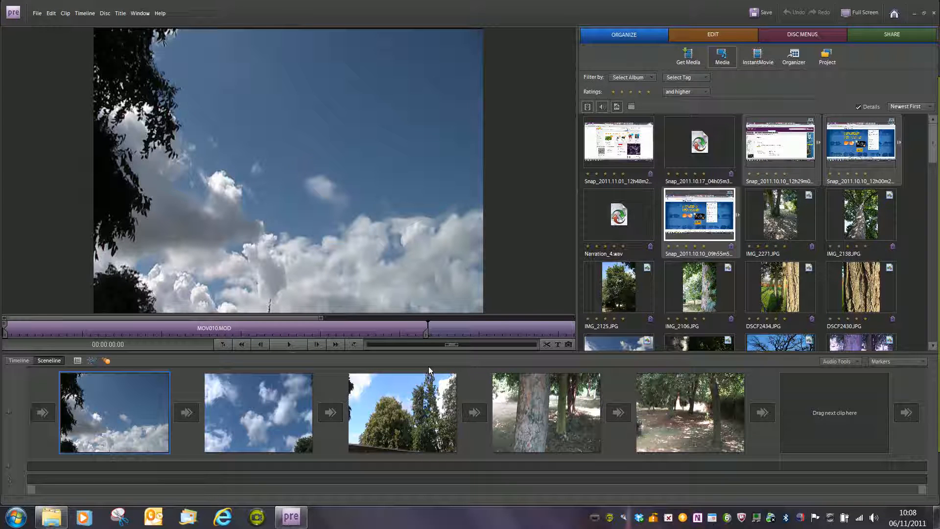
click(713, 44)
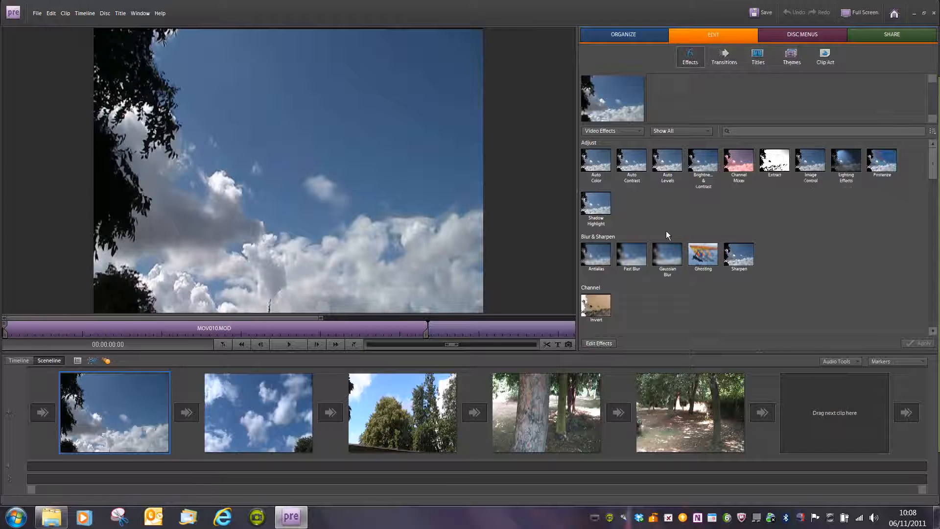
click(607, 345)
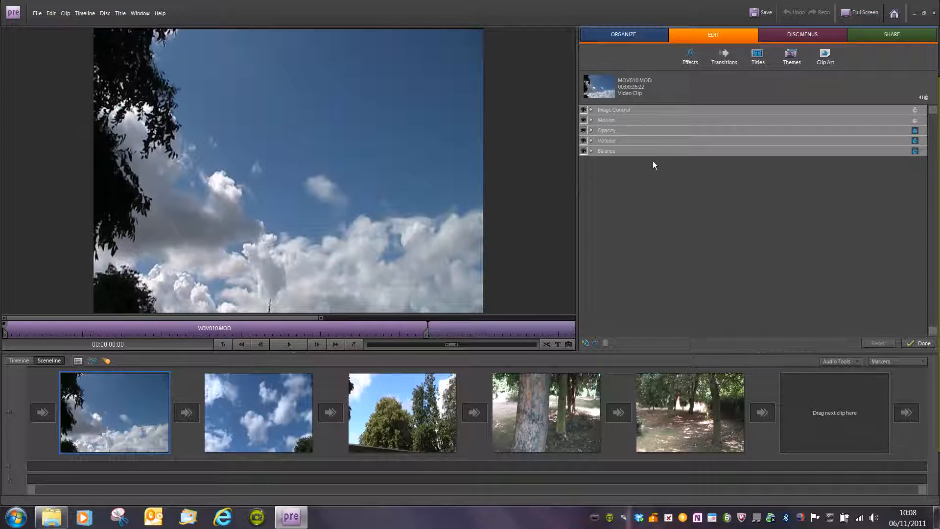
click(632, 38)
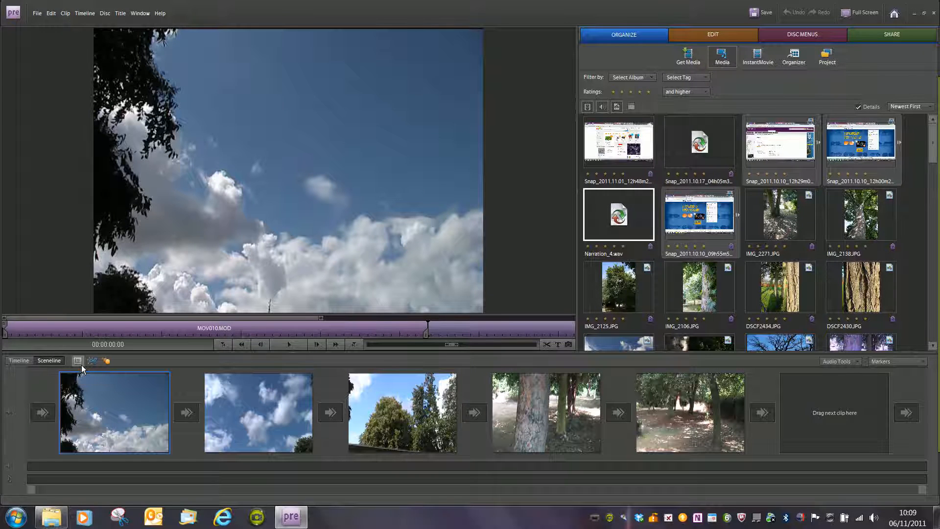
- Open the first clip's properties and set its Image Control brightness to about -0.9 and contrast to about 99.1
click(141, 14)
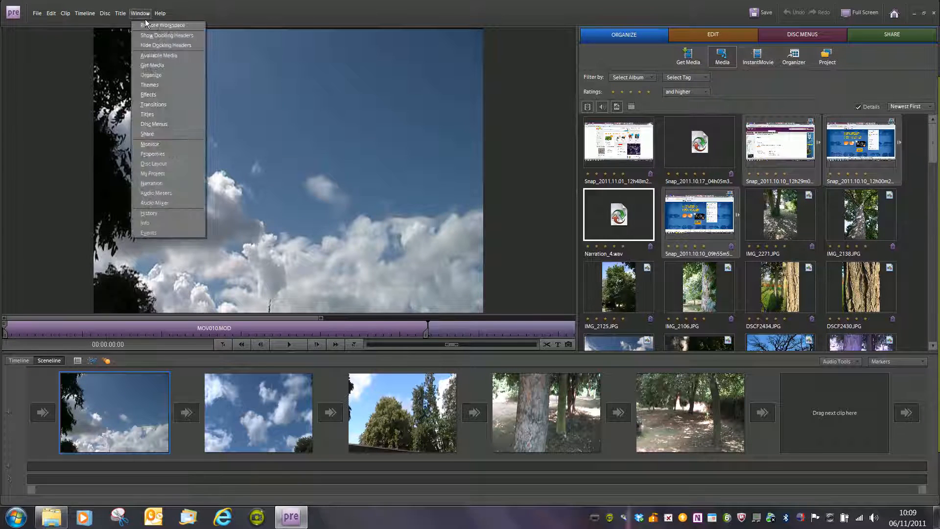
click(185, 154)
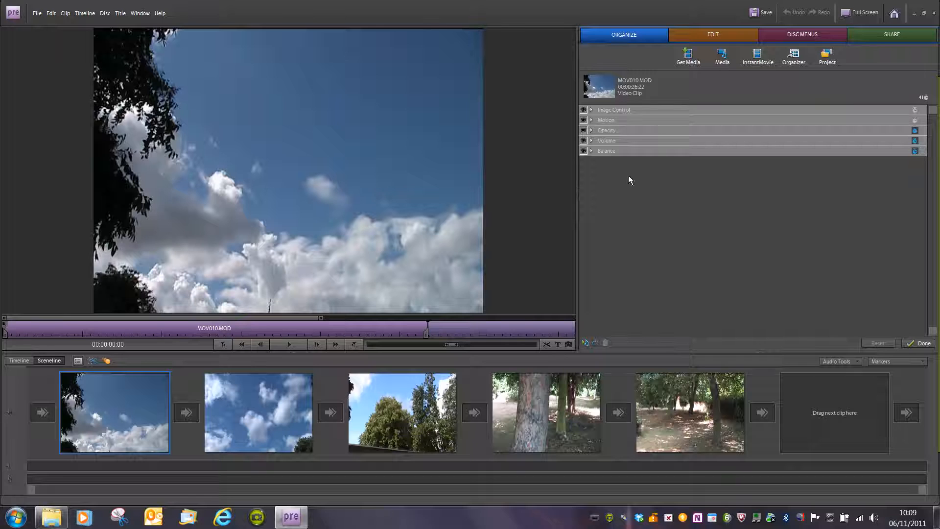
click(595, 112)
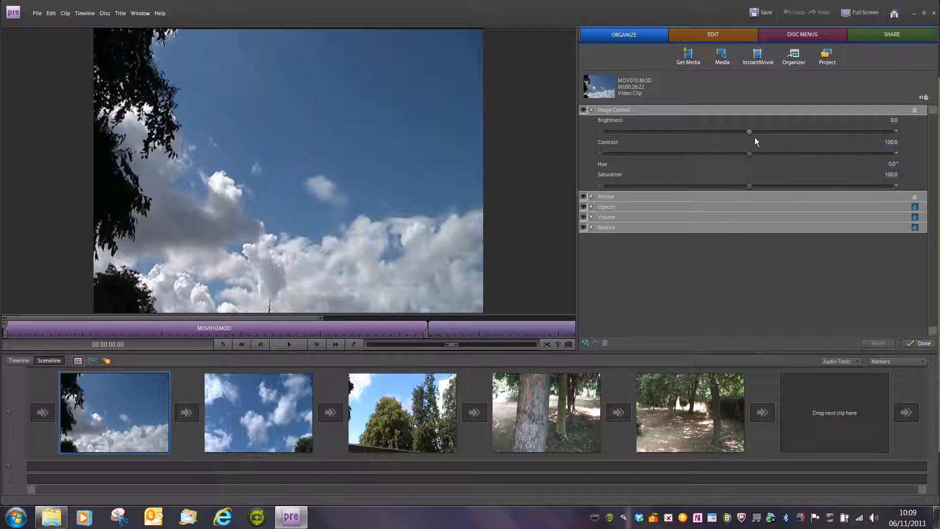
drag(755, 138, 752, 167)
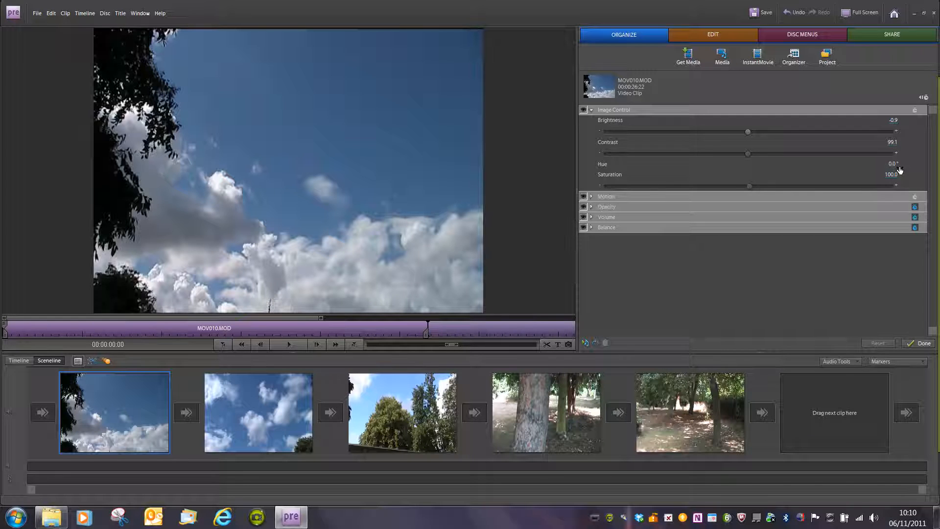
- Set the clip's Image Control hue to 65° and saturation to about 98.4
mouse_move(900, 169)
mouse_down()
mouse_move(871, 164)
mouse_move(935, 164)
mouse_move(890, 166)
mouse_up()
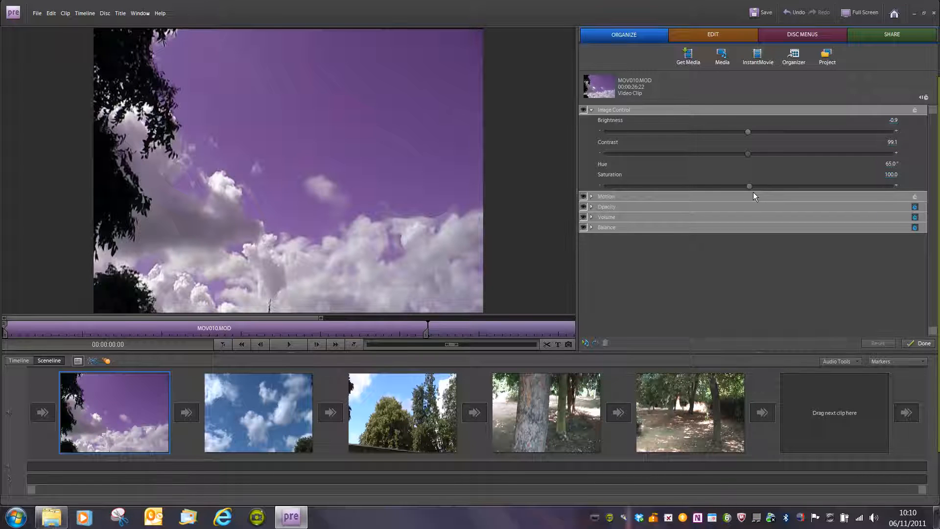
drag(764, 189, 900, 203)
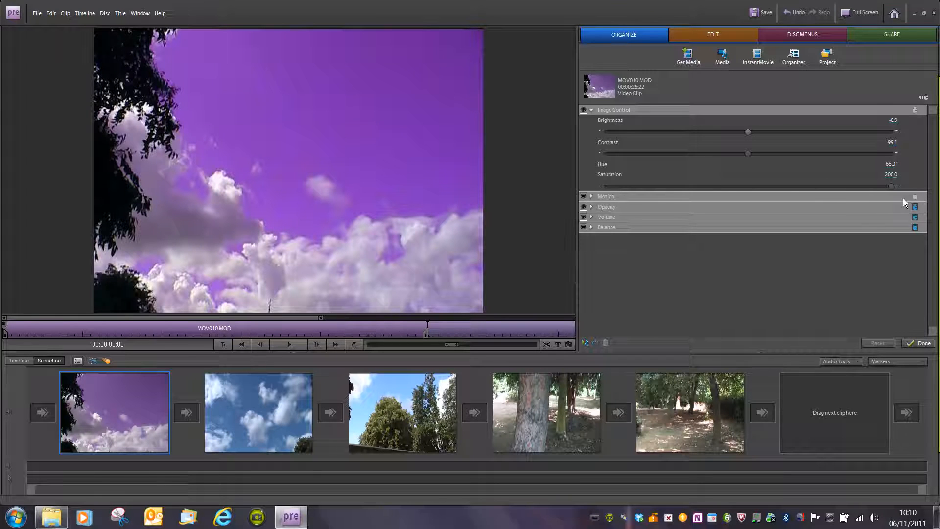
drag(903, 199, 750, 202)
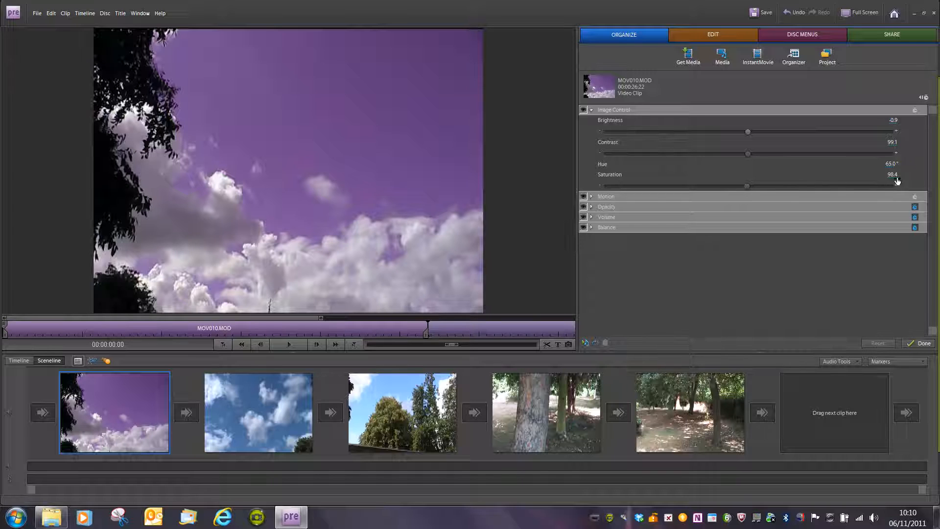
click(892, 121)
key(Return)
click(599, 112)
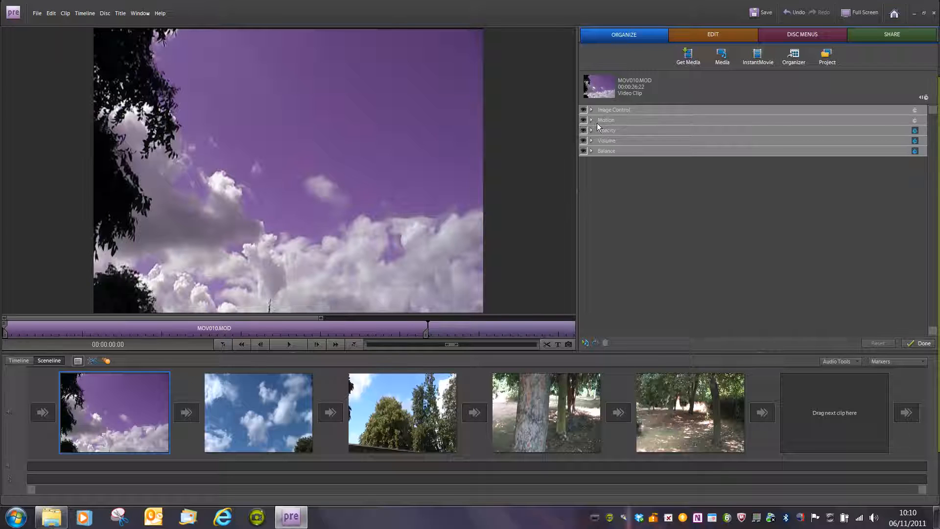
- In the clip's Motion settings, set the position to 358, 286 and the scale to about 99.5
click(597, 121)
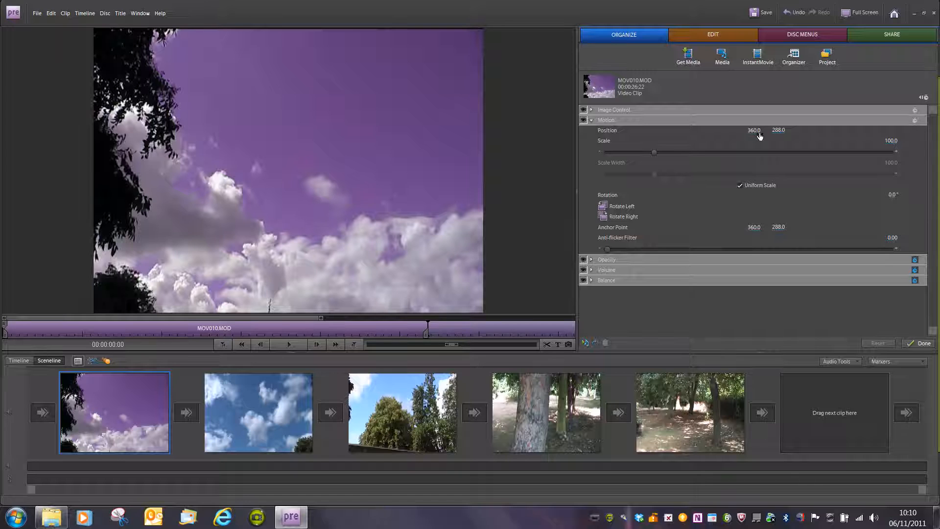
drag(754, 130, 786, 137)
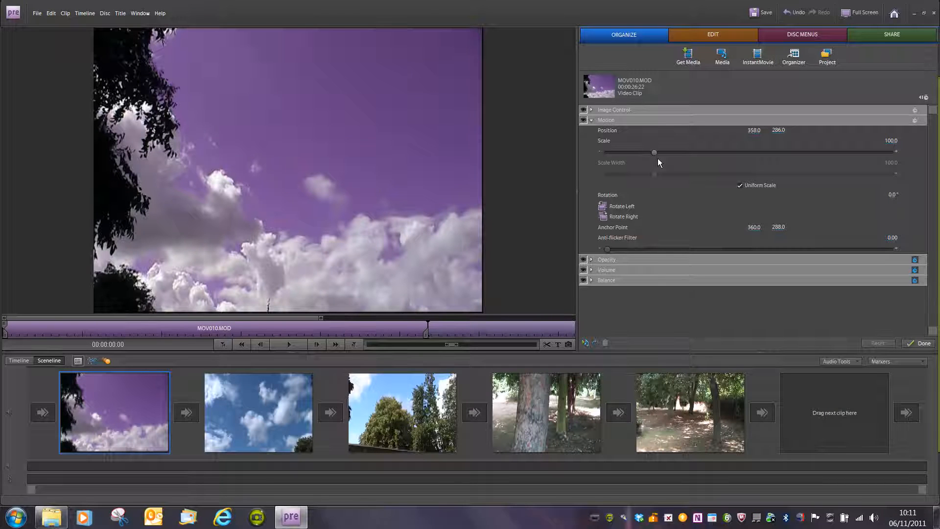
drag(657, 158, 675, 169)
drag(675, 170, 659, 160)
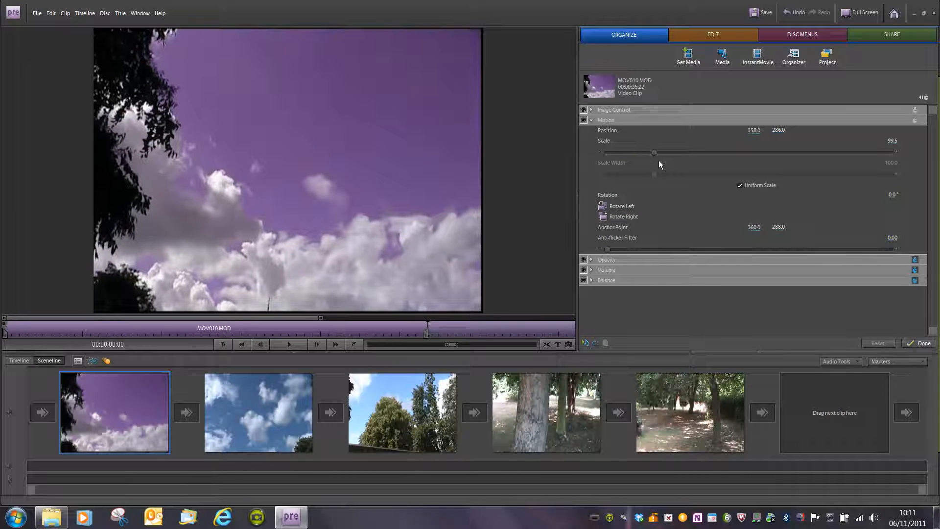
- Turn off Uniform Scale and set the clip's scale height to about 97.4 and scale width to about 99.5
click(746, 189)
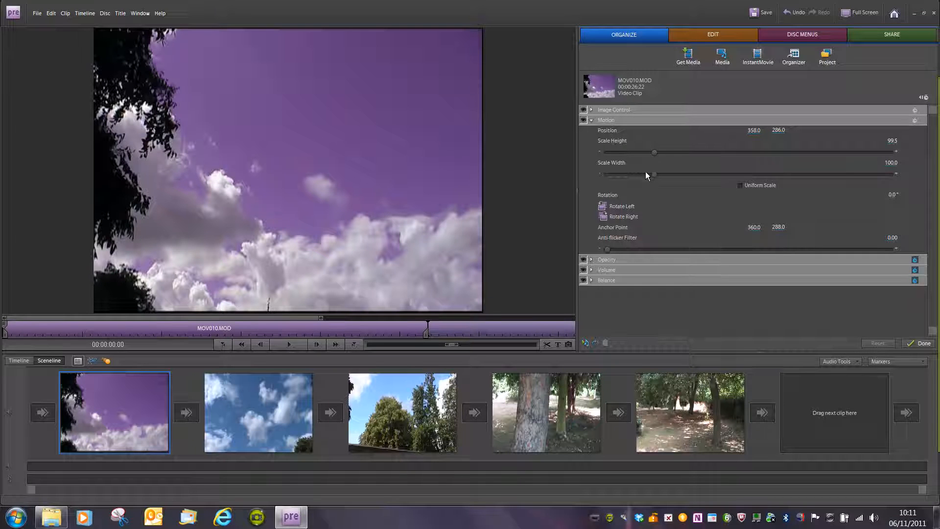
drag(656, 159, 659, 187)
click(659, 178)
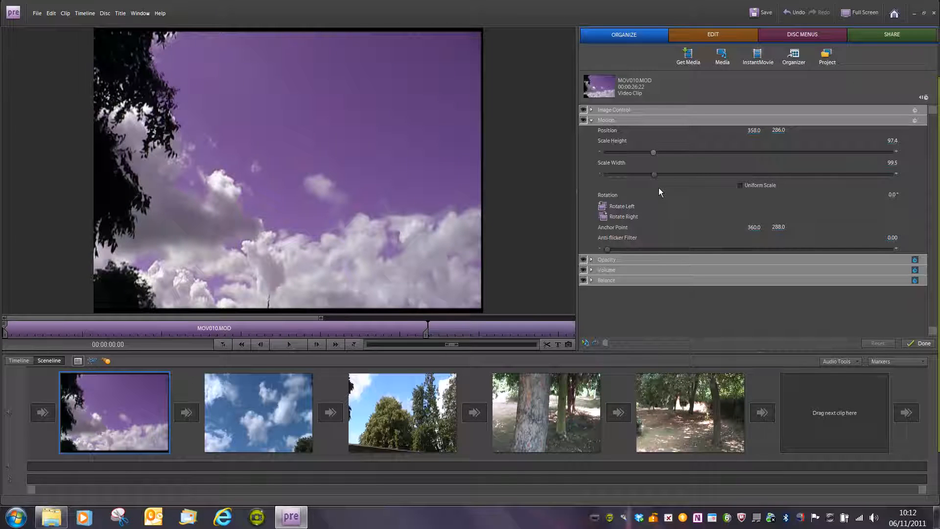
- Rotate the clip left through four 90° turns and back right through four 90° turns
double_click(608, 212)
click(609, 212)
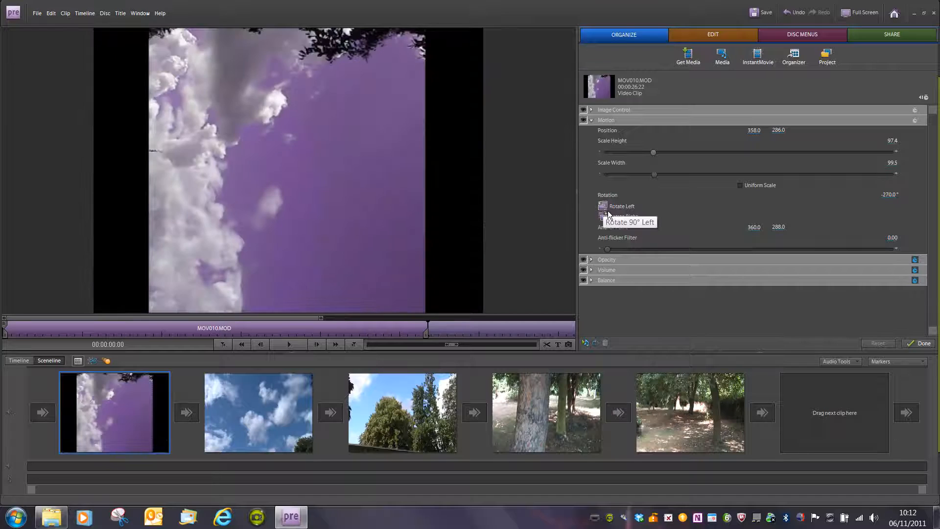
click(608, 213)
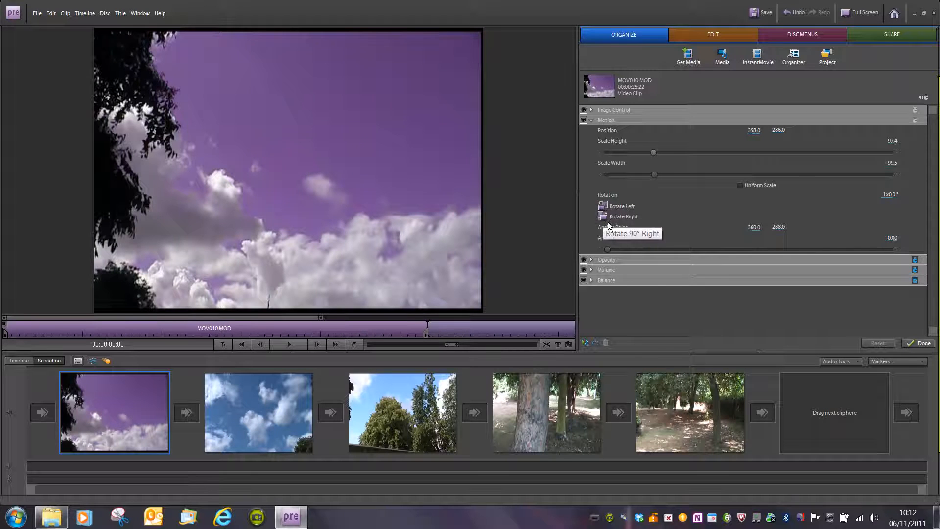
click(607, 222)
click(607, 222)
click(607, 221)
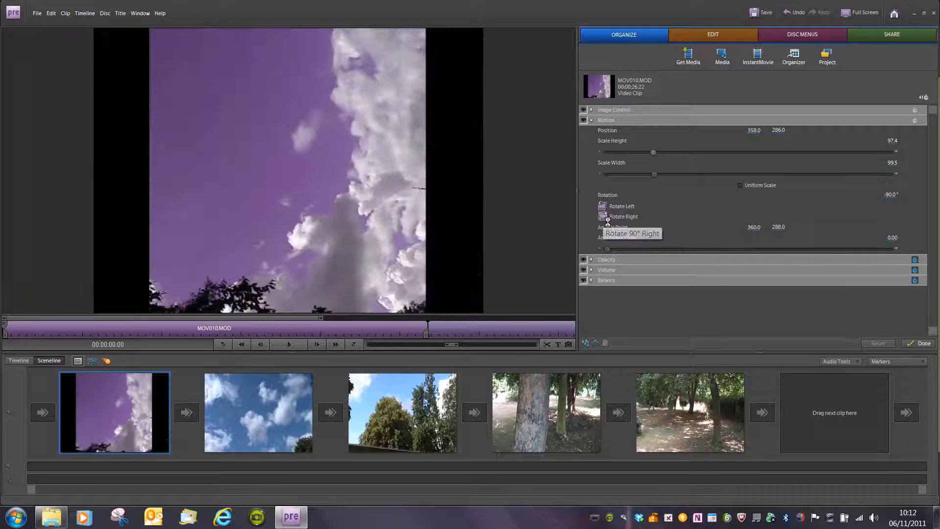
click(607, 221)
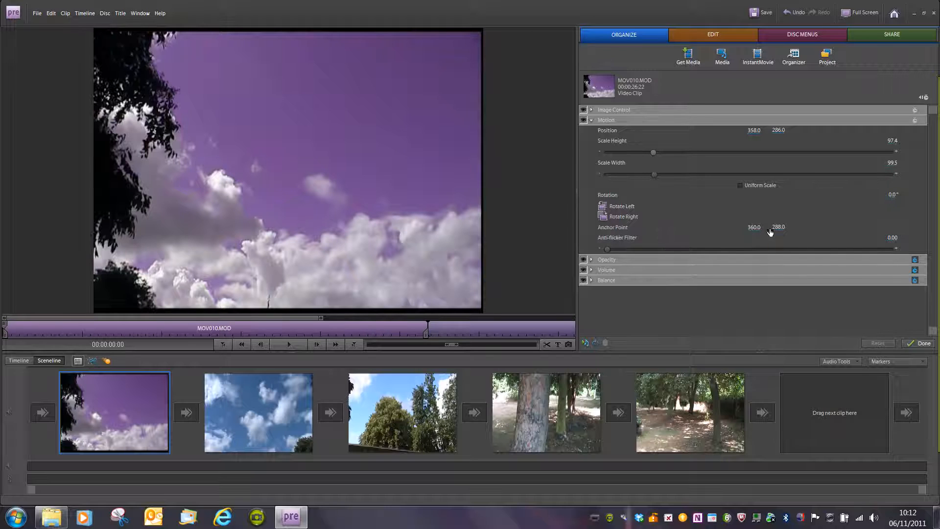
- Set the clip's horizontal anchor point to 357, and try the anti-flicker filter at higher values before returning it to minimum
mouse_move(753, 227)
mouse_down()
mouse_move(724, 227)
mouse_move(764, 228)
mouse_move(752, 227)
mouse_up()
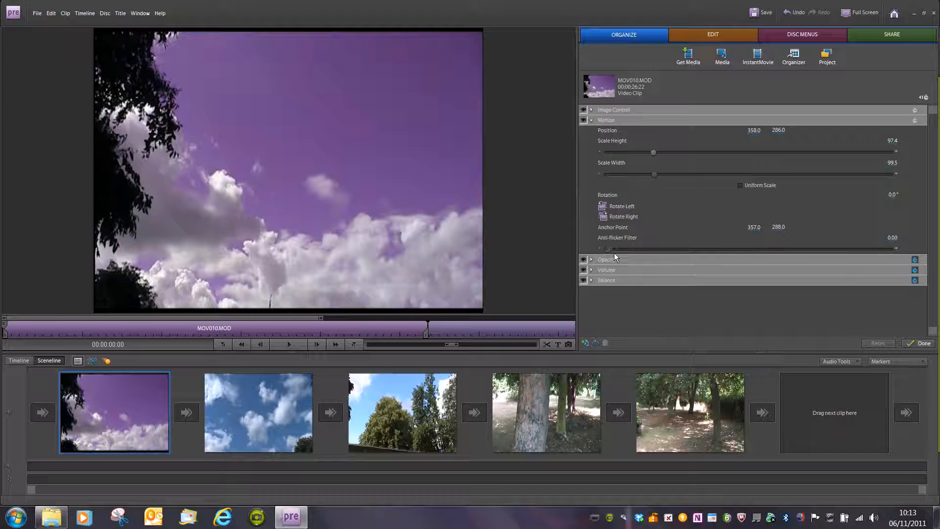
drag(621, 254, 715, 254)
drag(806, 258, 821, 258)
drag(757, 252, 612, 256)
click(598, 122)
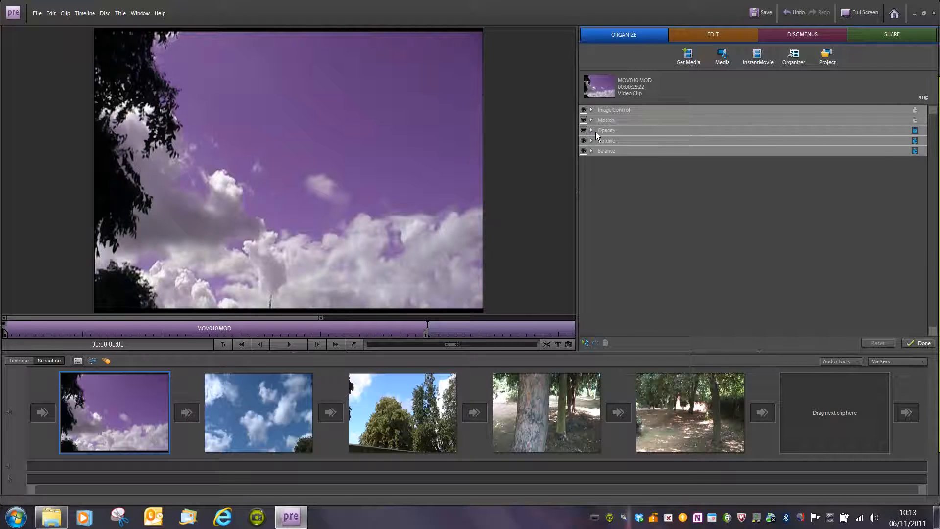
- Try a different clip opacity and apply Fade In and Fade Out to the clip
click(596, 131)
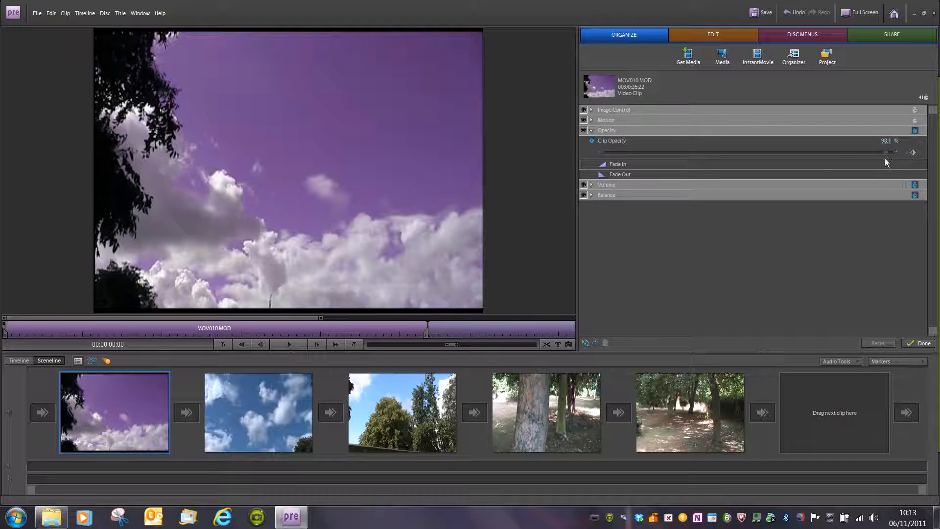
drag(894, 158, 898, 222)
click(606, 169)
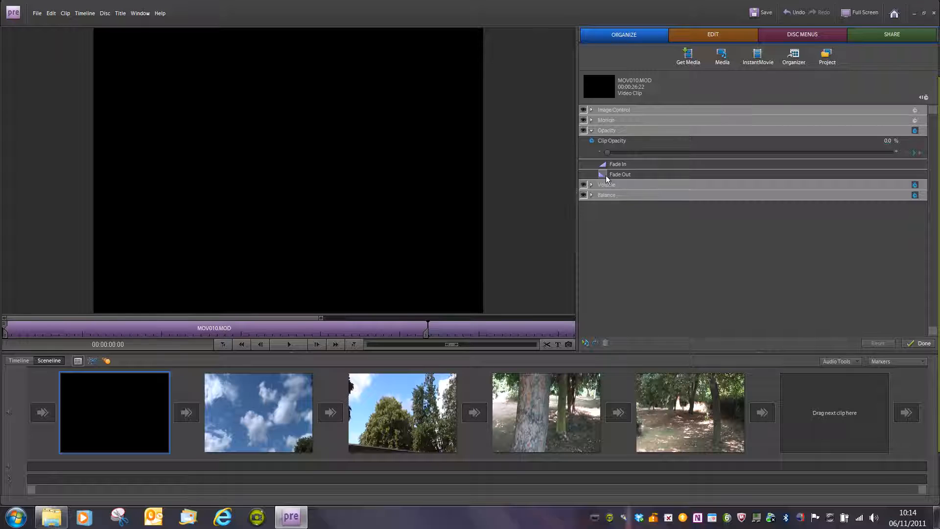
click(596, 134)
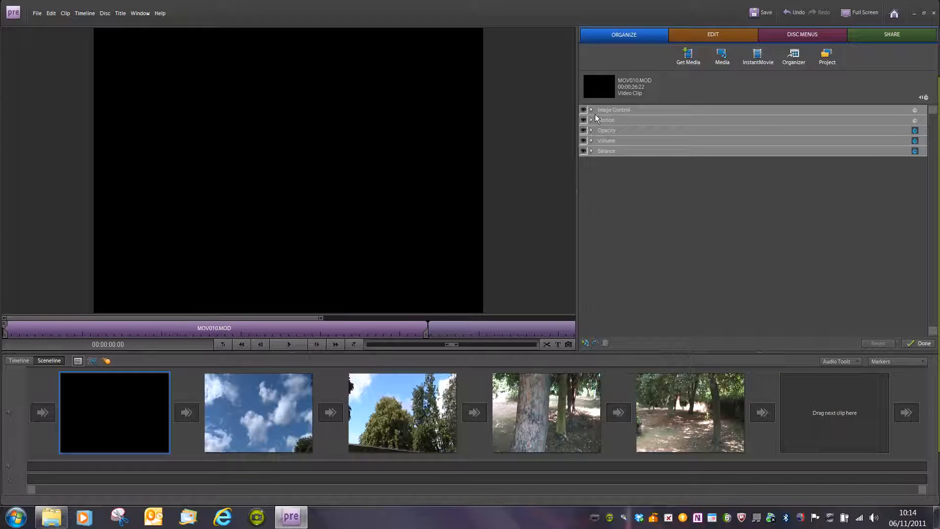
- Raise the clip's Image Control brightness to about 36.4
click(595, 114)
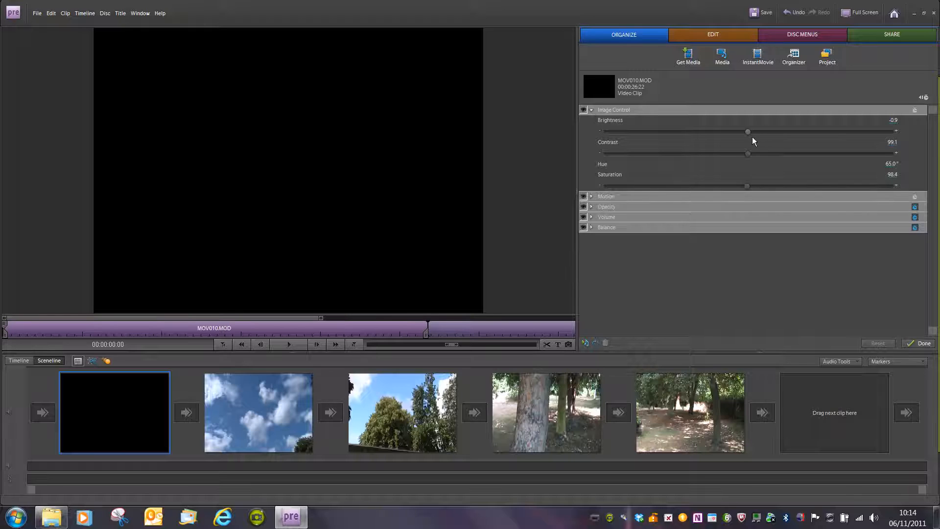
drag(752, 138, 806, 137)
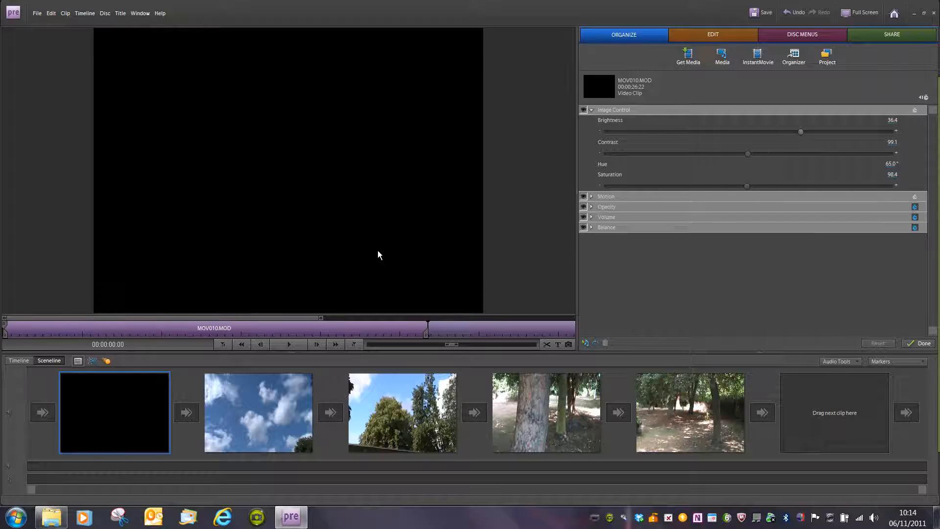
click(10, 323)
scroll(10, 324, up, 6)
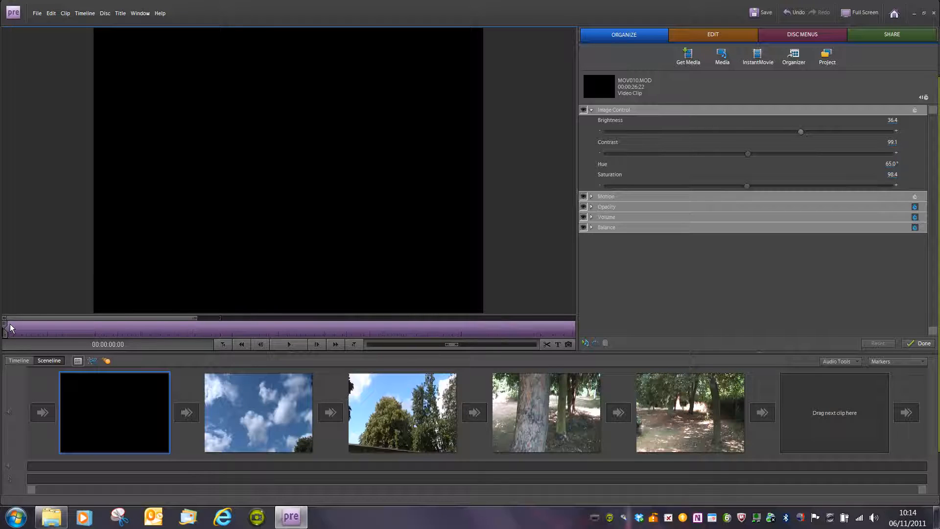
scroll(10, 324, down, 8)
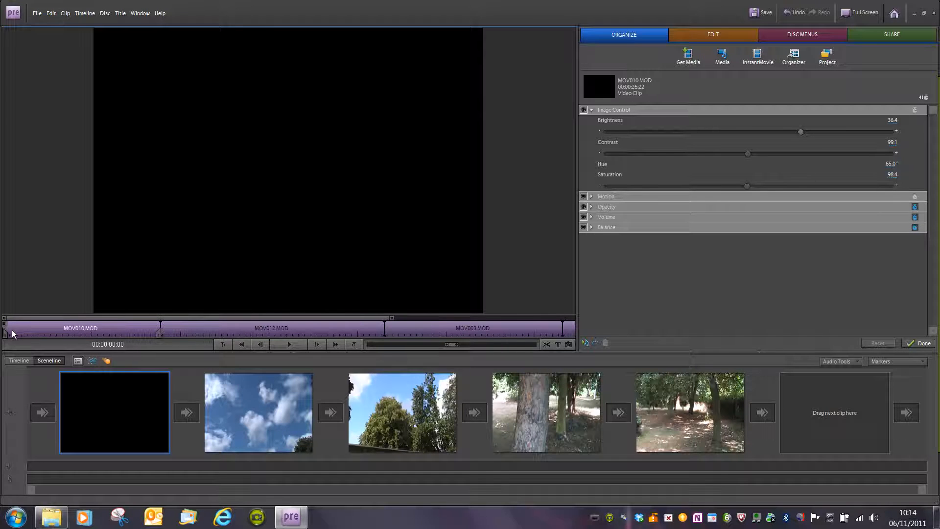
mouse_move(10, 330)
mouse_down()
mouse_move(160, 325)
mouse_move(7, 345)
mouse_up()
click(596, 113)
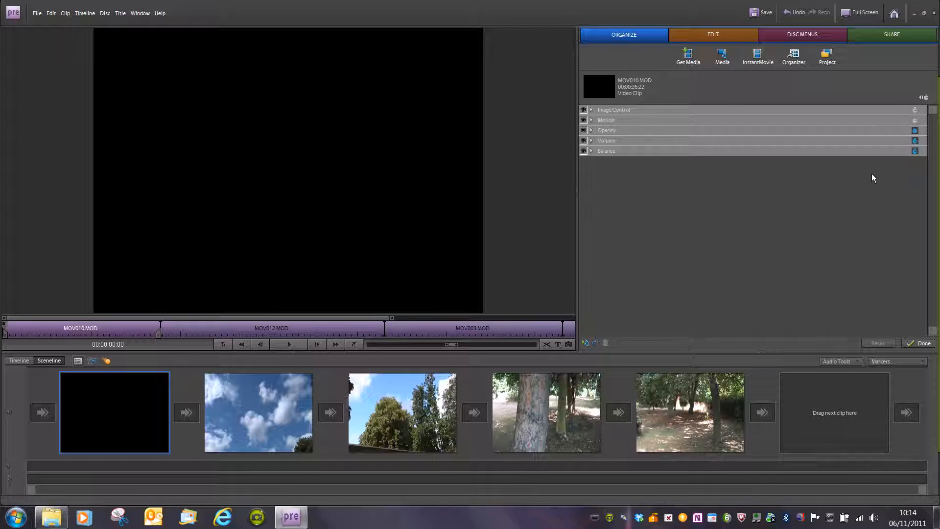
- Show the clip's keyframe timeline and preview the opacity fade keyframes at the start of the clip
click(926, 100)
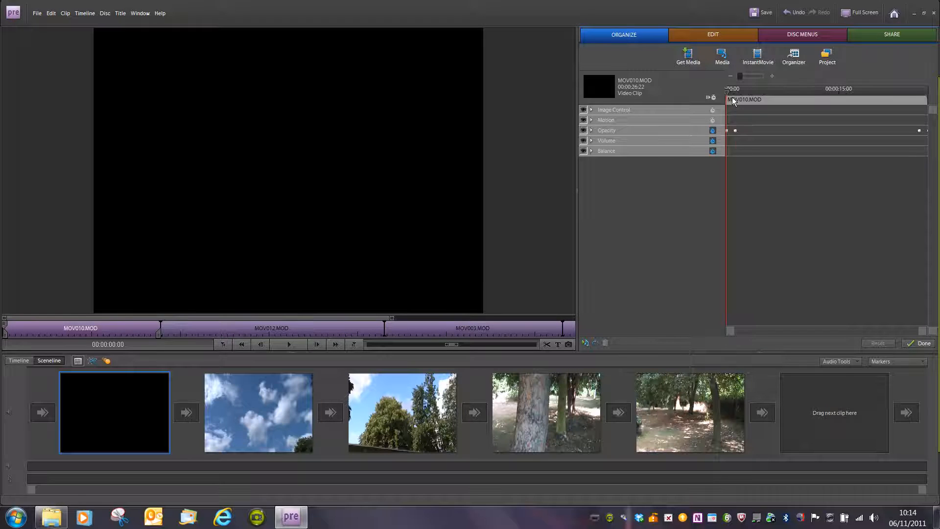
mouse_move(733, 97)
mouse_down()
mouse_move(937, 100)
mouse_move(731, 97)
mouse_up()
click(595, 134)
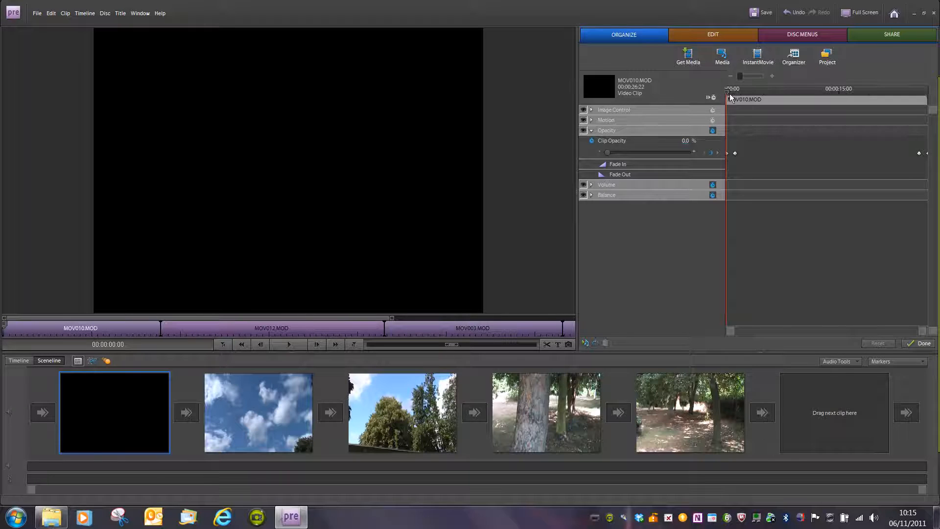
key(space)
mouse_move(734, 99)
mouse_down()
mouse_move(934, 95)
mouse_move(781, 122)
mouse_move(729, 110)
mouse_up()
click(595, 135)
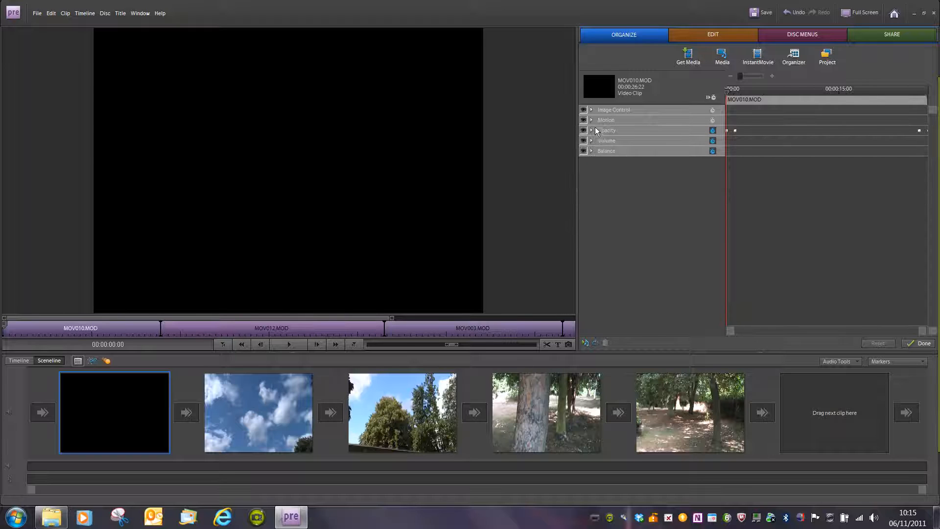
- Enable Image Control keyframes at the clip's start with brightness at about -1.2, and add another brightness keyframe at 00:00:10:14
click(595, 113)
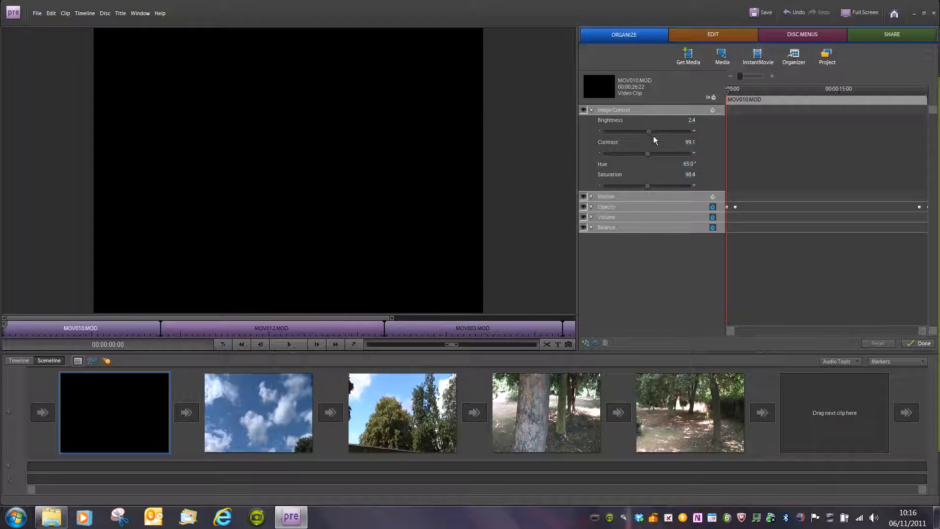
drag(653, 136, 651, 136)
click(714, 111)
drag(732, 96, 810, 85)
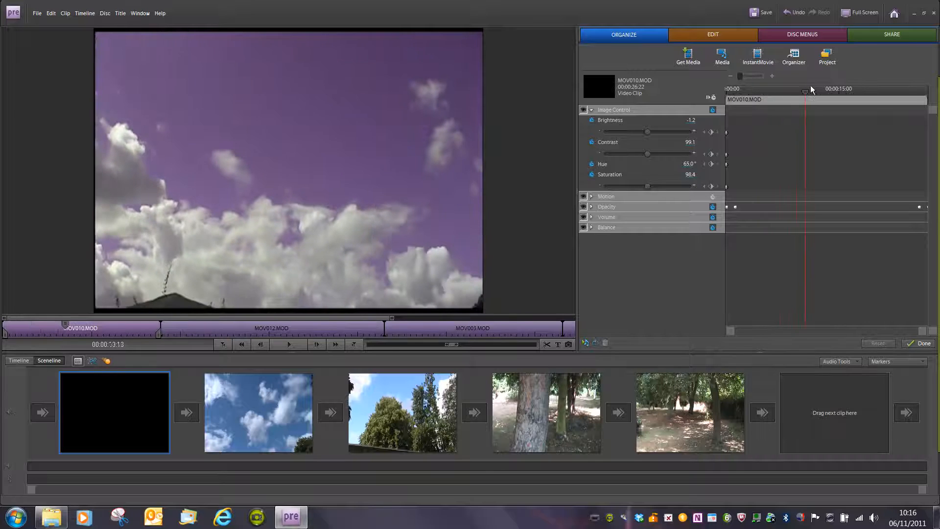
click(713, 132)
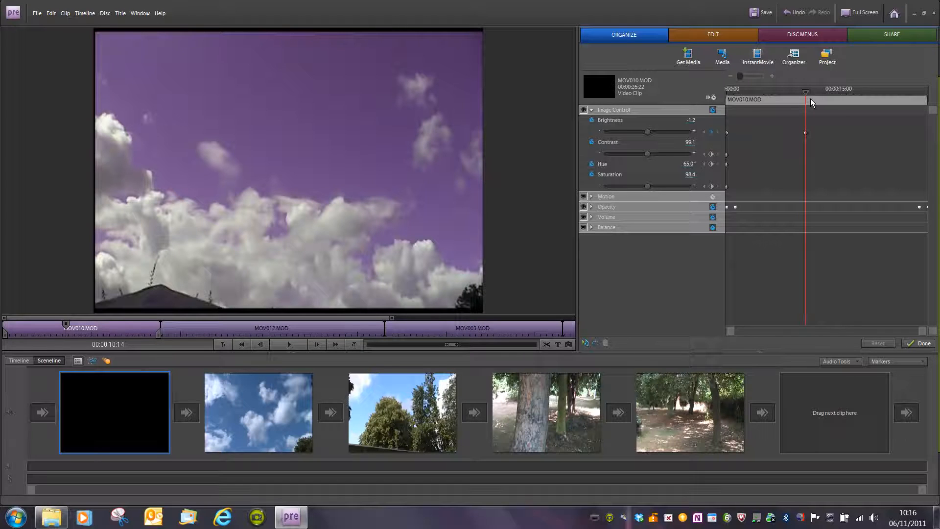
- Add a brightness keyframe at 00:00:11:03 and set its brightness to 100
drag(811, 98, 809, 98)
click(712, 132)
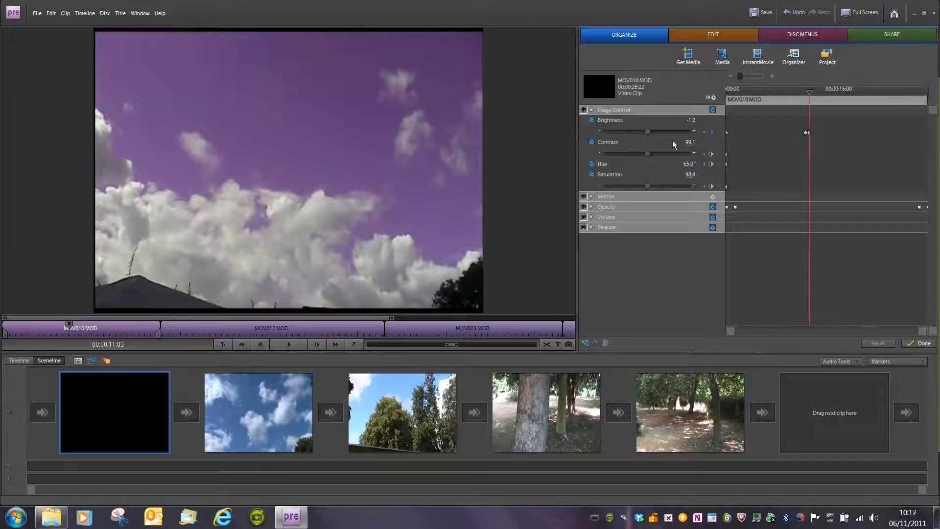
drag(656, 137, 701, 142)
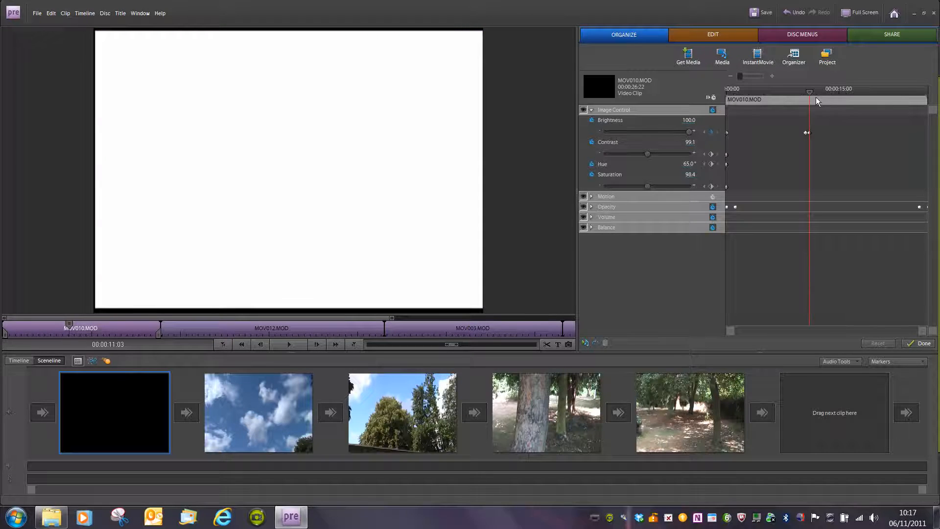
- Add brightness keyframes of about -4.8 at 00:00:14:05 and 100 at 00:00:14:10
drag(814, 96, 838, 95)
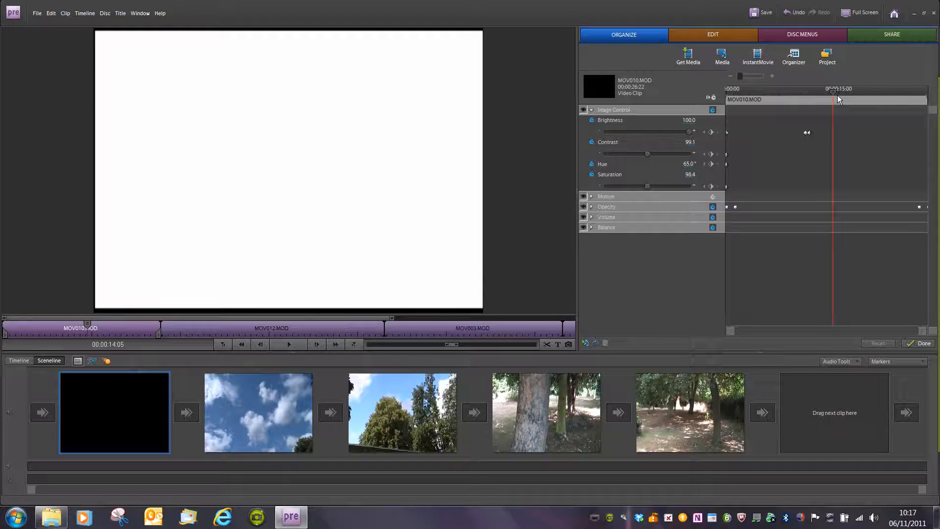
click(715, 137)
drag(695, 142, 652, 140)
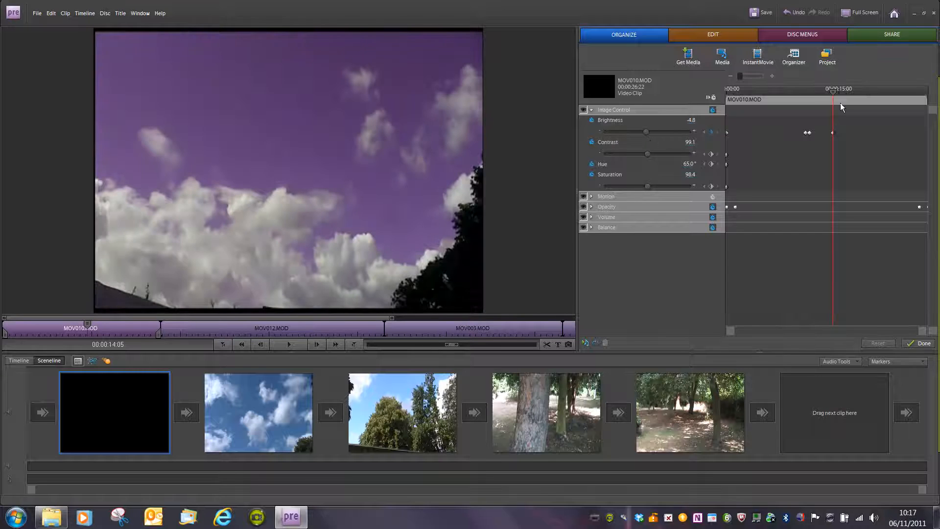
mouse_move(839, 95)
mouse_down()
mouse_move(817, 95)
mouse_move(841, 93)
mouse_up()
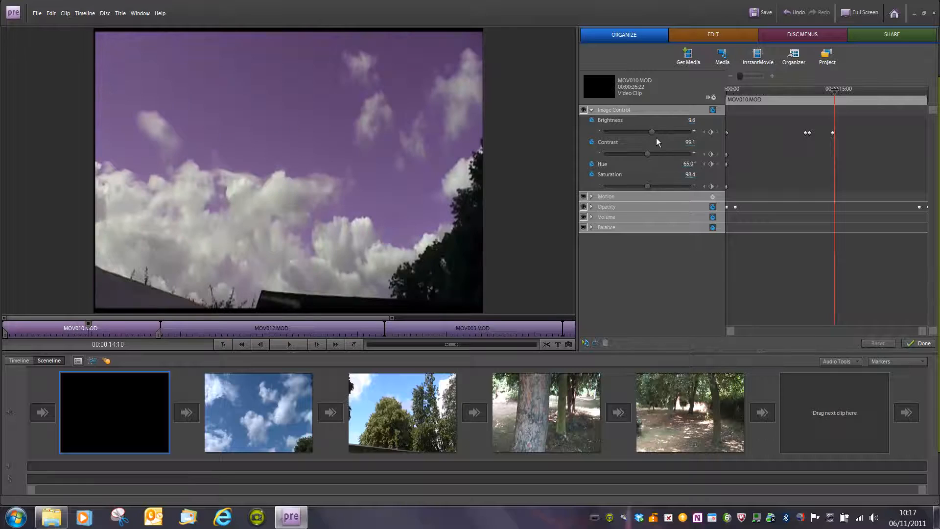
drag(646, 132, 703, 144)
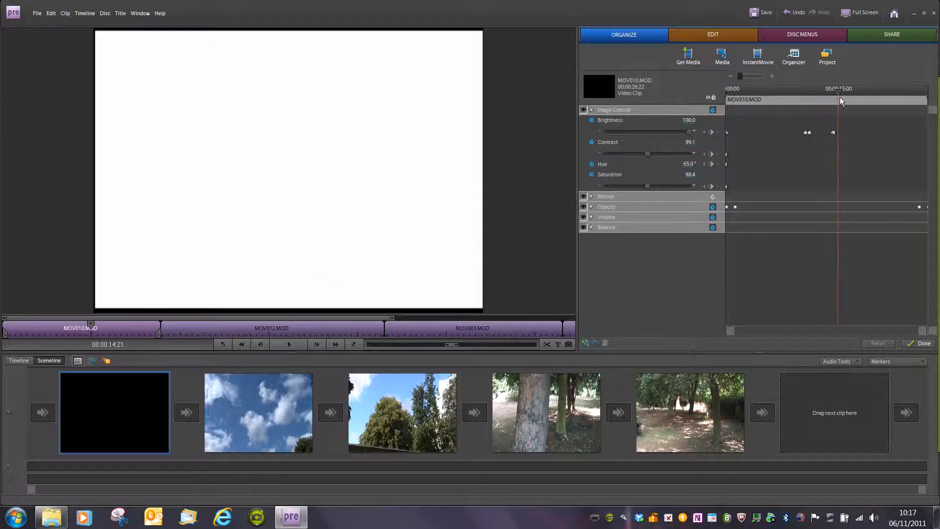
- Add a brightness keyframe at 00:00:15:01 and set its brightness to -100
mouse_move(836, 96)
mouse_down()
mouse_move(810, 99)
mouse_move(839, 98)
mouse_up()
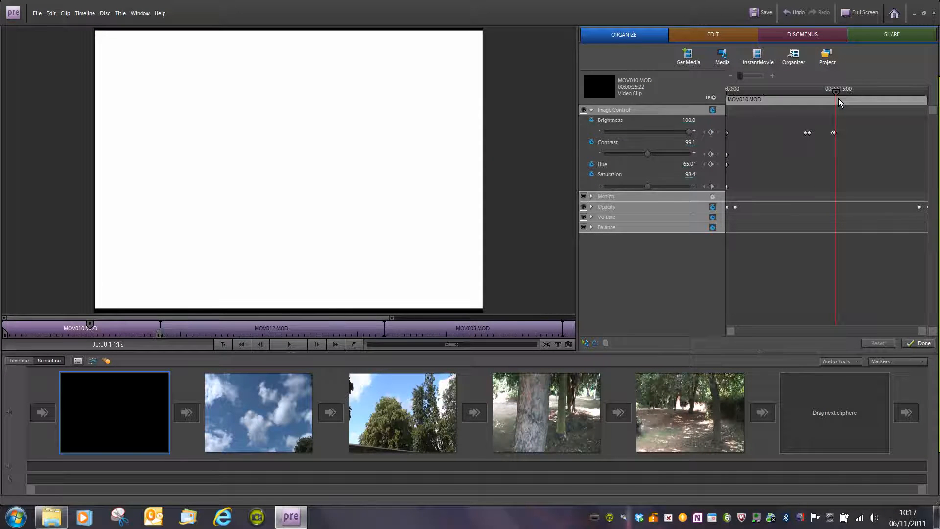
drag(838, 98, 842, 98)
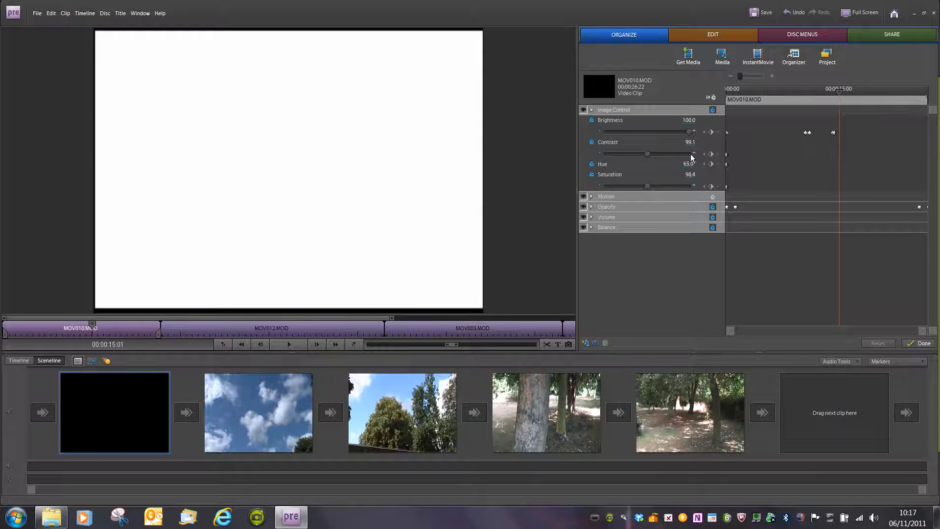
click(711, 132)
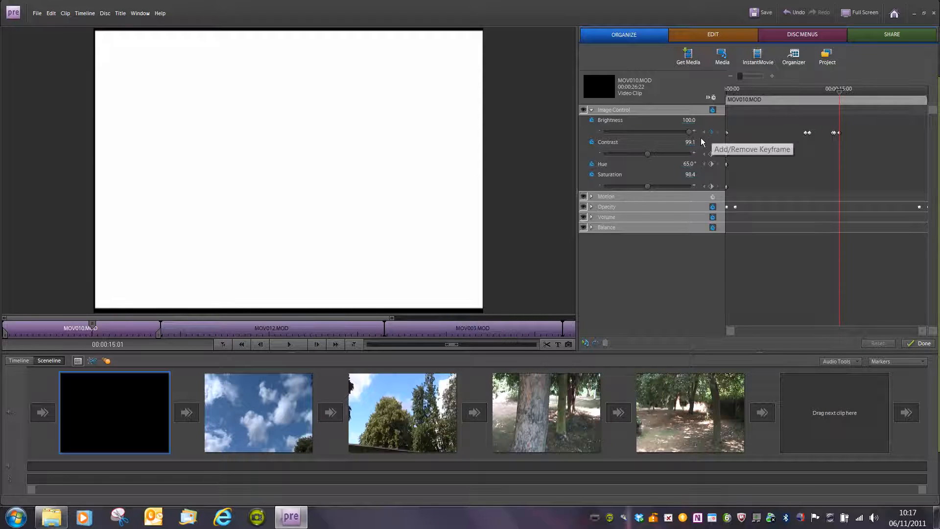
drag(689, 132, 607, 136)
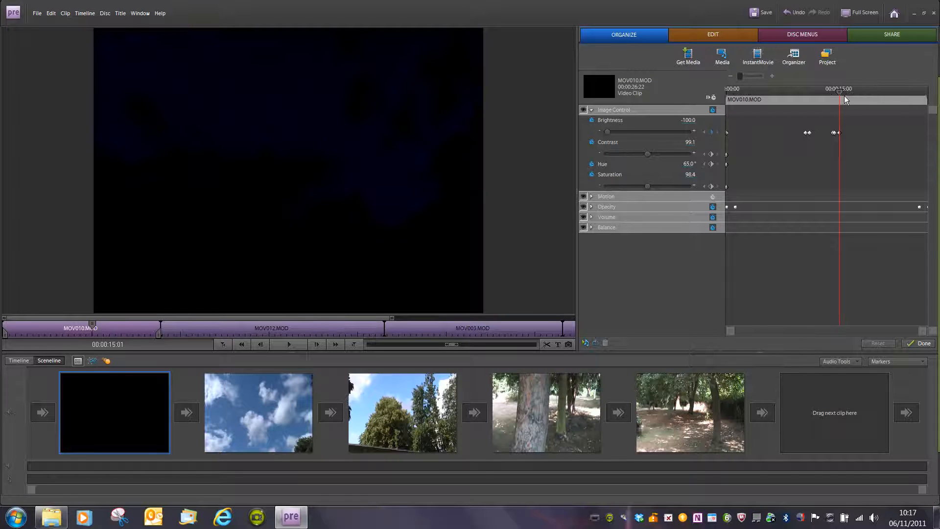
- Mute the computer's sound and preview the brightness changes between about 12 and 15 seconds
mouse_move(844, 96)
mouse_down()
mouse_move(812, 99)
mouse_move(844, 99)
mouse_up()
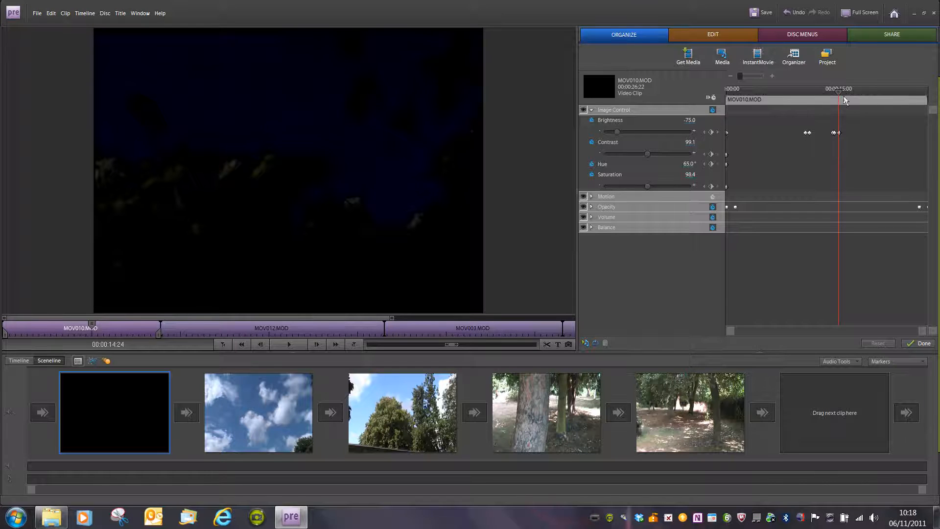
key(XF86AudioMute)
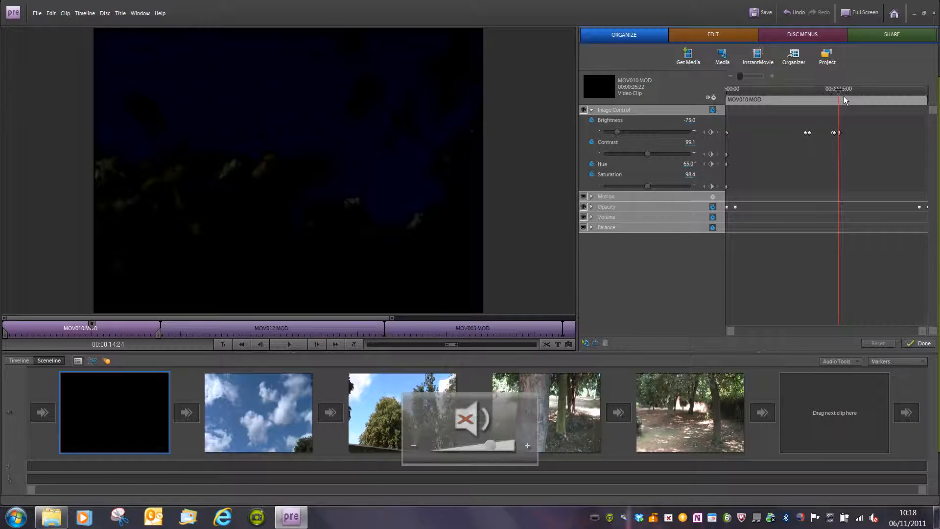
drag(844, 98, 825, 102)
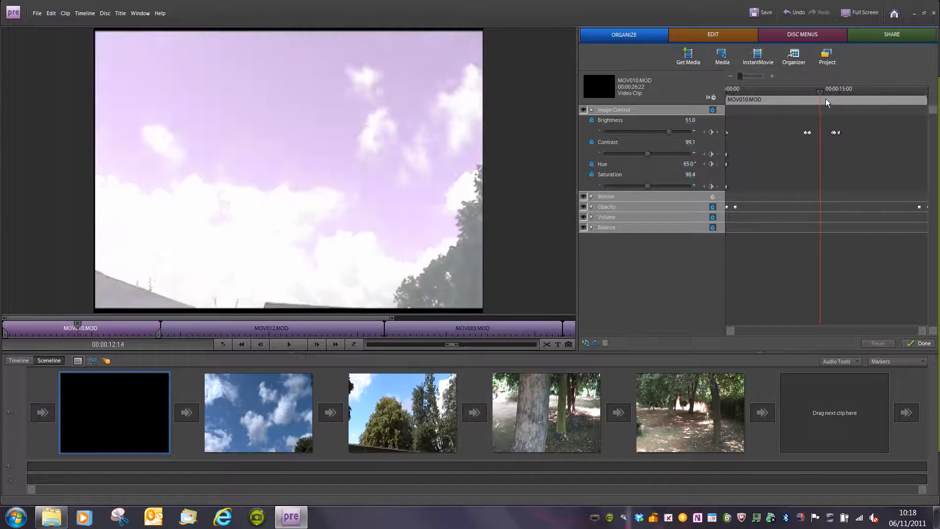
- Try a brightness of about 55 at 00:00:12:11 and remove the resulting keyframe
click(676, 136)
mouse_move(677, 137)
mouse_down()
mouse_move(621, 140)
mouse_move(675, 135)
mouse_move(638, 142)
mouse_move(675, 145)
mouse_up()
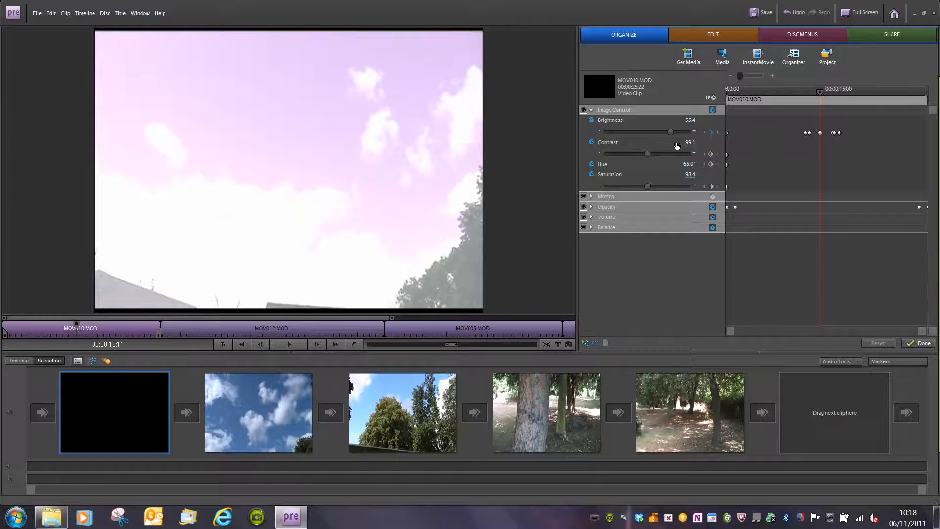
click(715, 137)
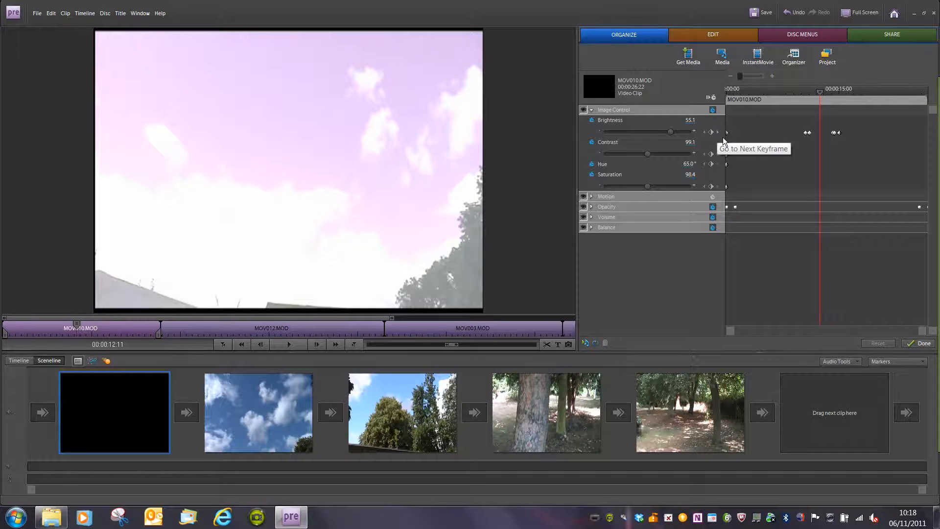
- Delete the brightness keyframe at 00:00:14:05 and set the keyframe at 00:00:15:01 to about -1.2
click(722, 137)
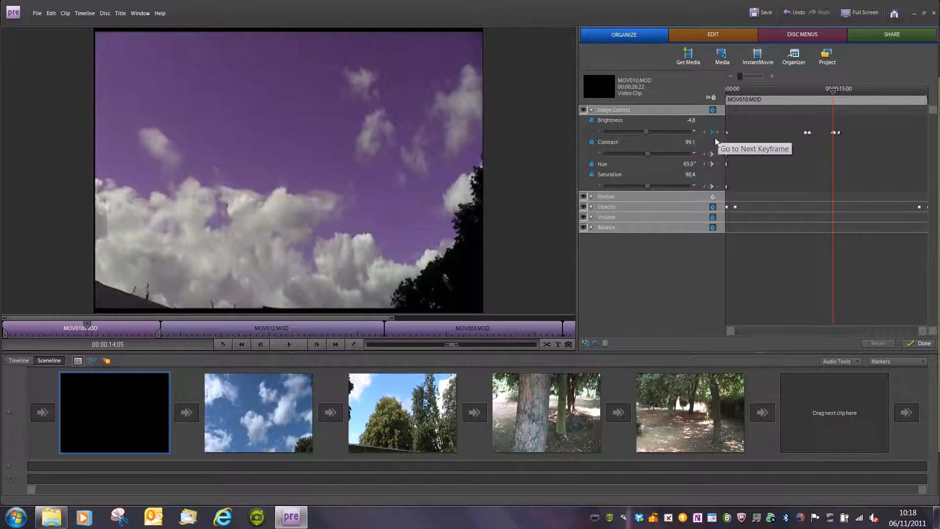
click(712, 134)
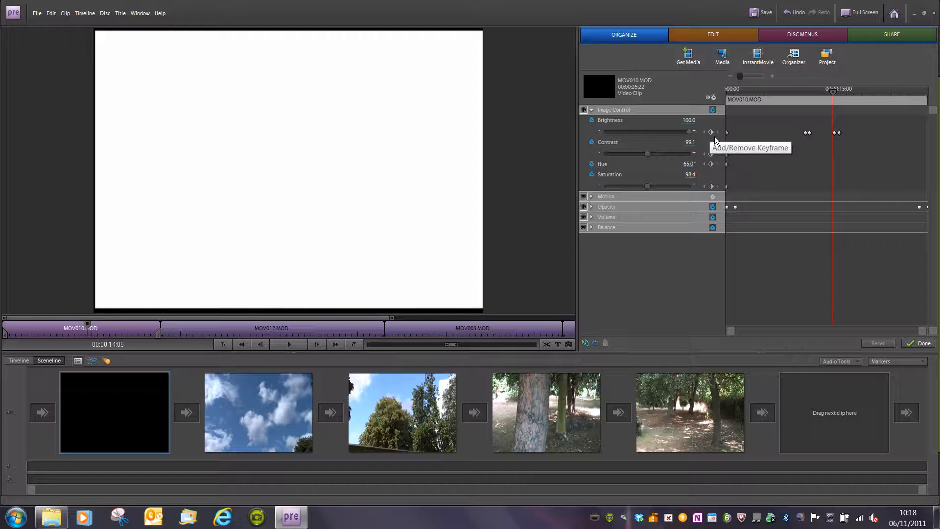
click(723, 142)
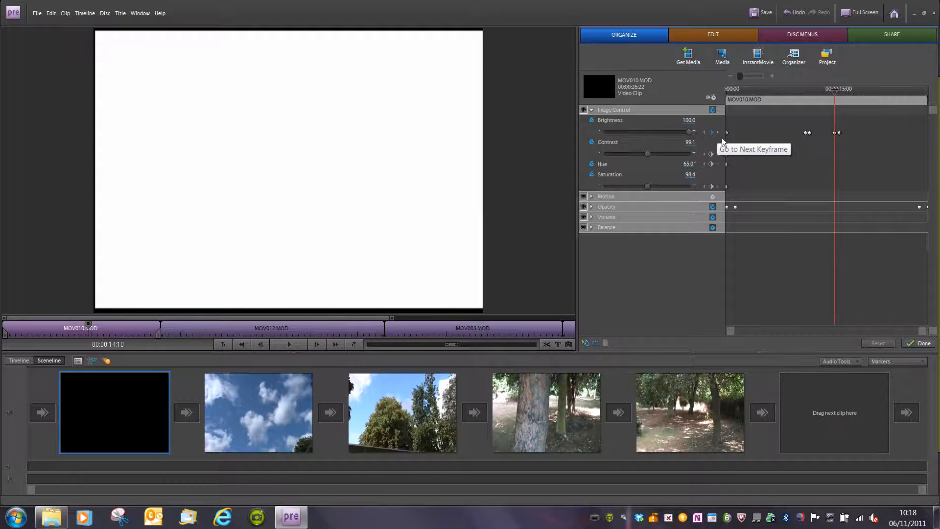
click(723, 141)
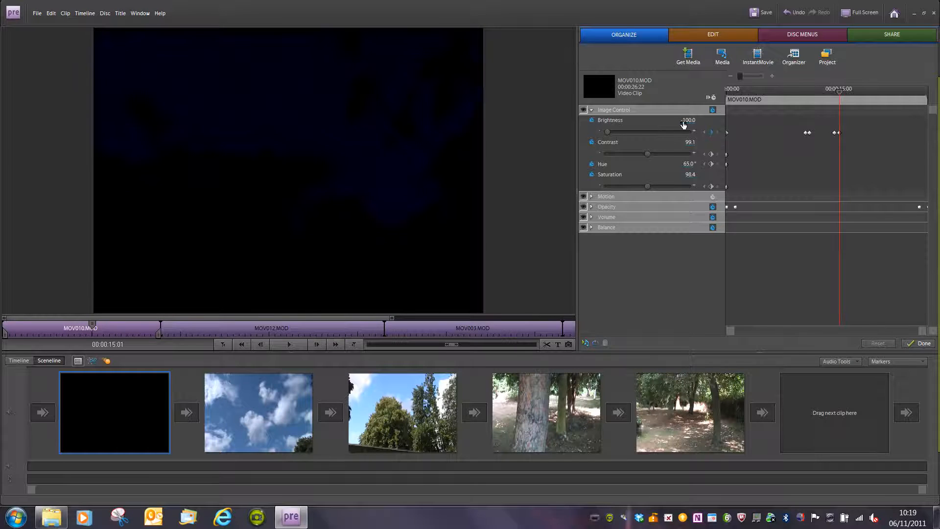
drag(613, 135, 651, 135)
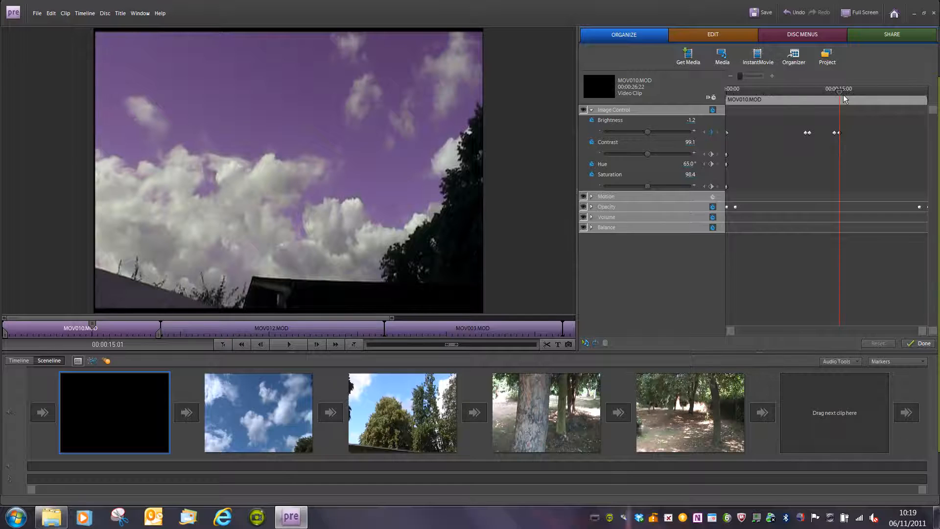
- Enable Motion keyframes at the clip's start and rotate the clip 90° left at 00:00:04:14
drag(843, 95, 815, 104)
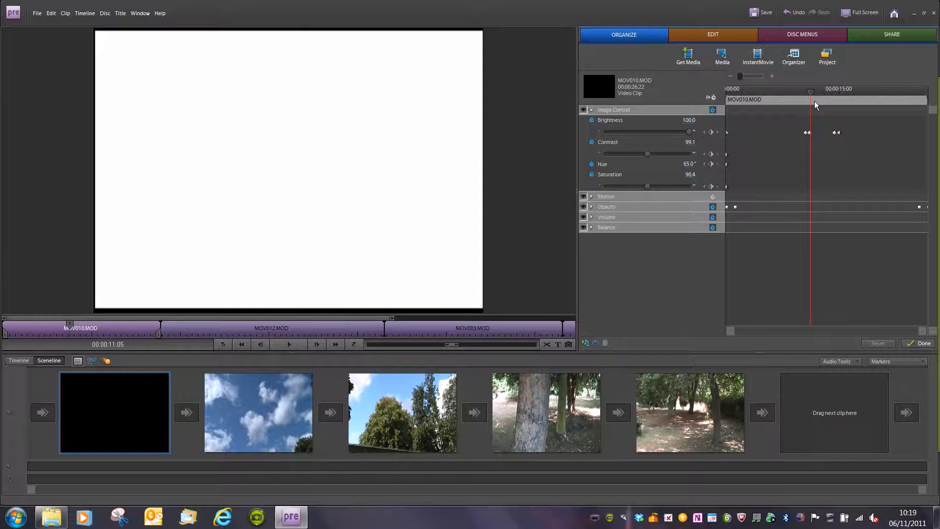
drag(814, 101, 726, 104)
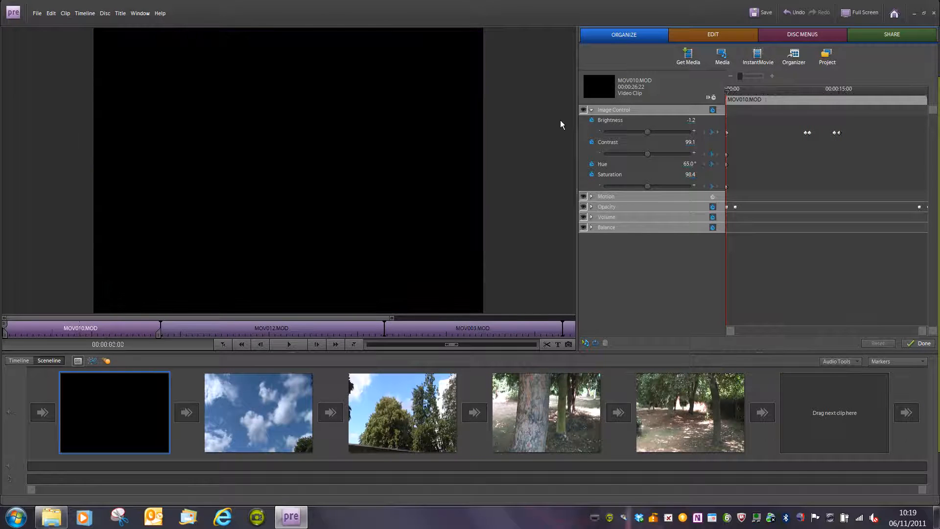
click(597, 113)
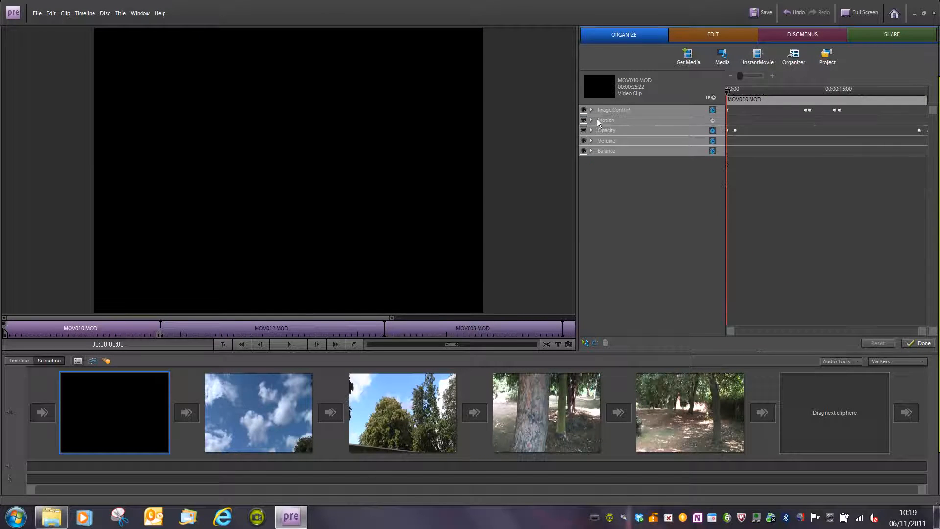
click(597, 122)
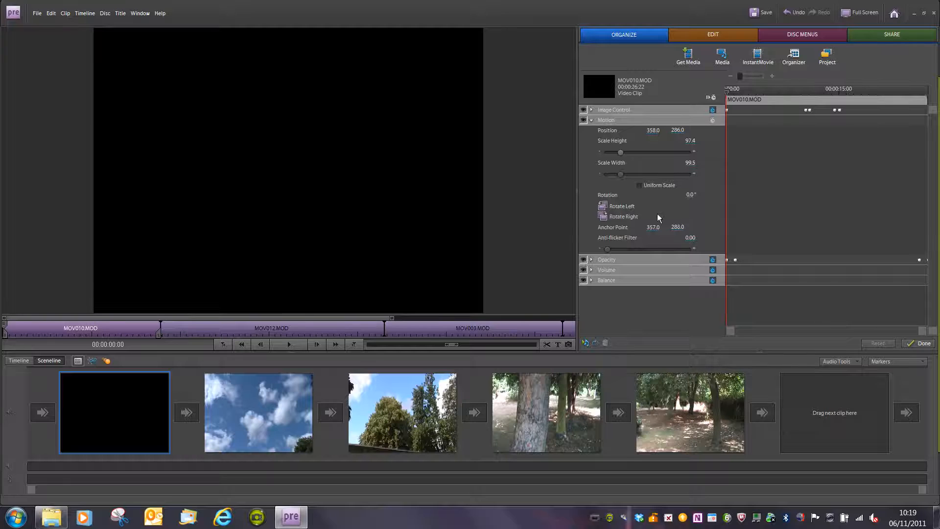
click(714, 121)
drag(732, 95, 765, 93)
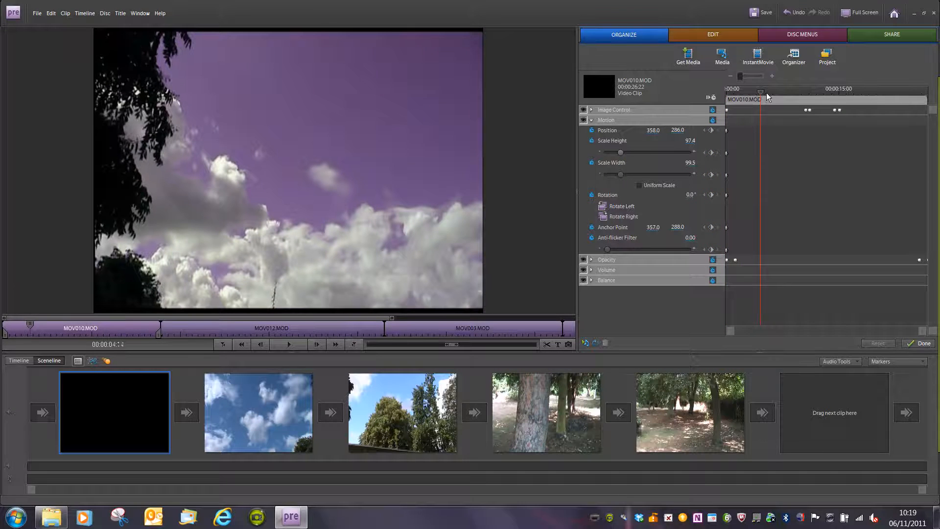
click(608, 210)
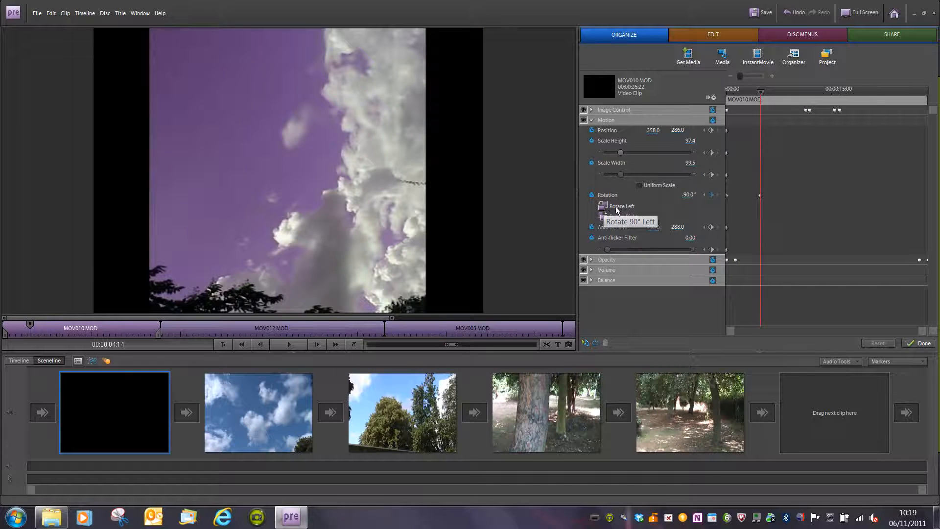
- Rotate the clip a further 90° left at each of 00:00:10:07, 00:00:17:05 and 00:00:23:04 to complete a full turn
drag(765, 98, 806, 93)
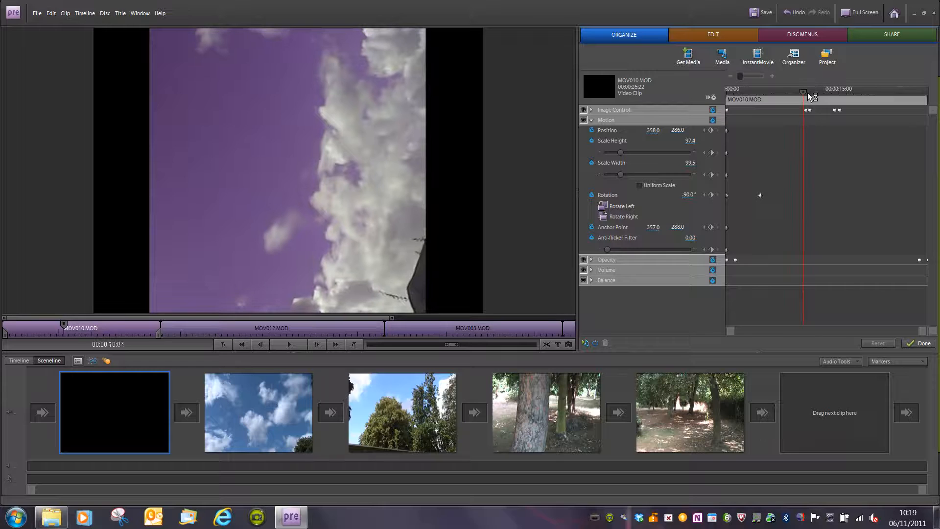
click(609, 209)
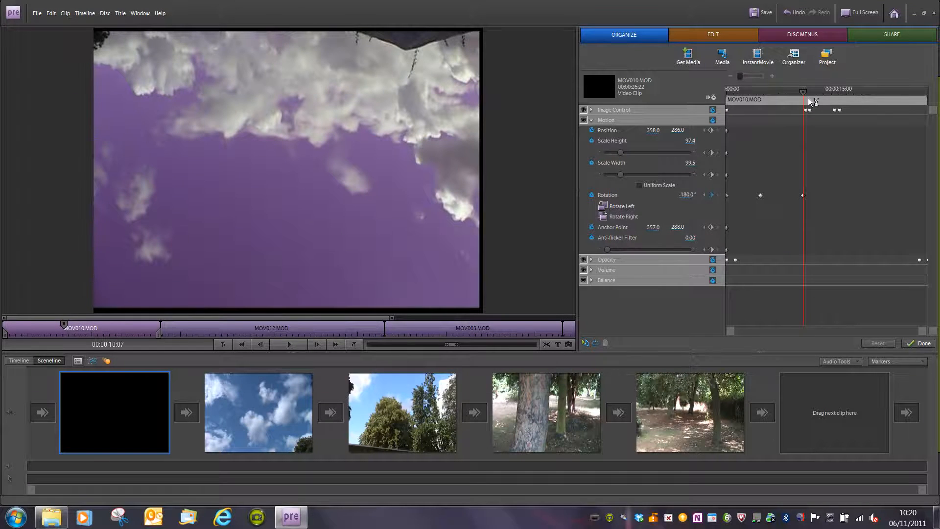
drag(813, 101, 856, 96)
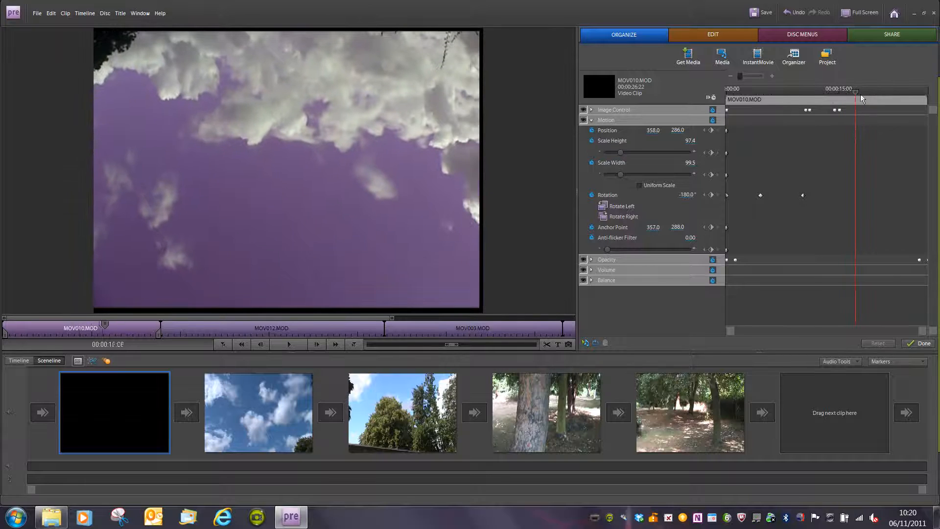
click(607, 214)
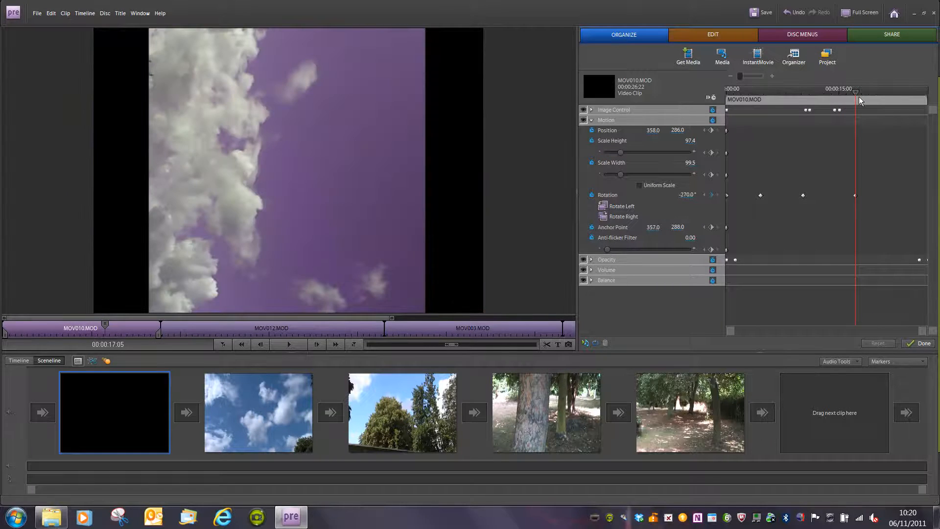
drag(859, 96, 904, 93)
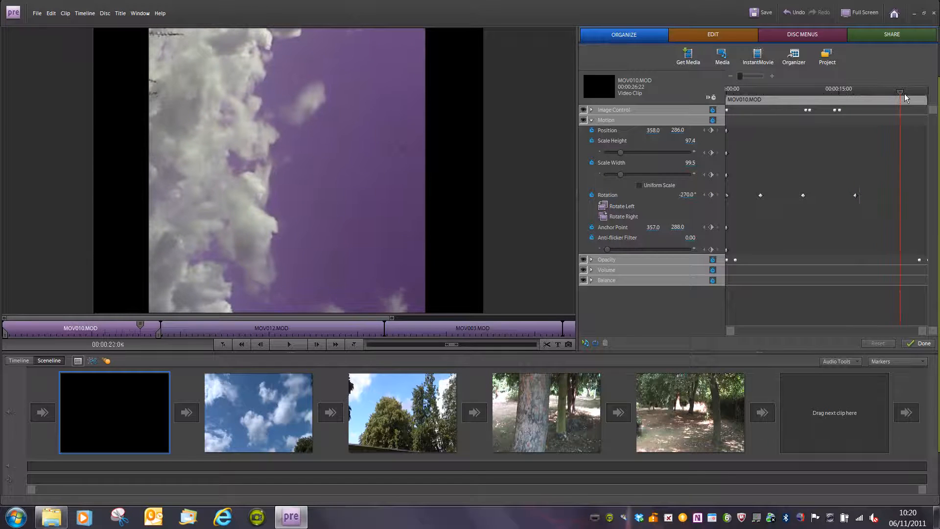
click(610, 207)
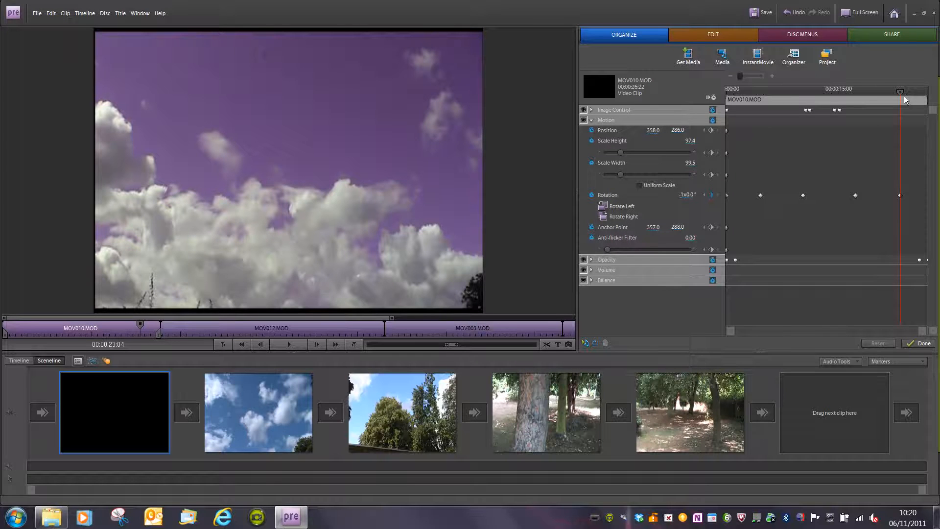
- Return the playhead to the first clip's start and switch the keyframe display off and back on
drag(904, 95, 730, 106)
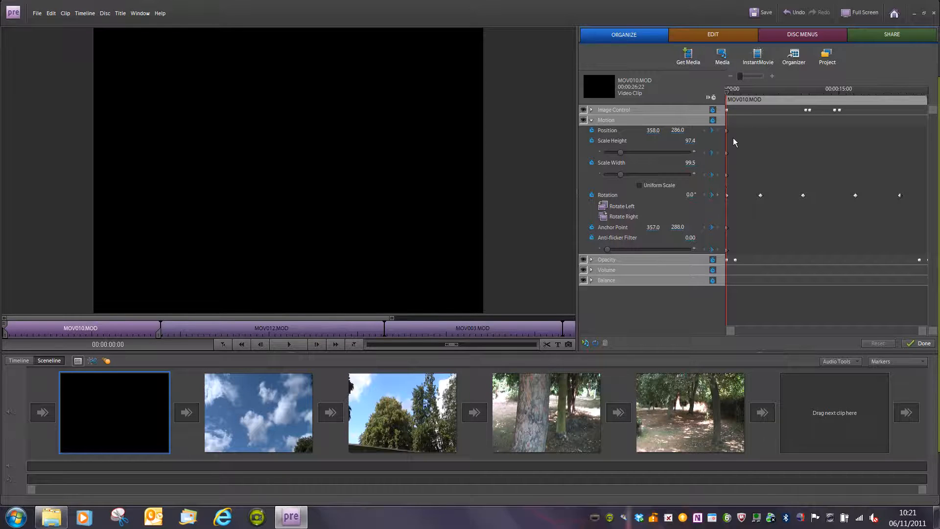
click(712, 97)
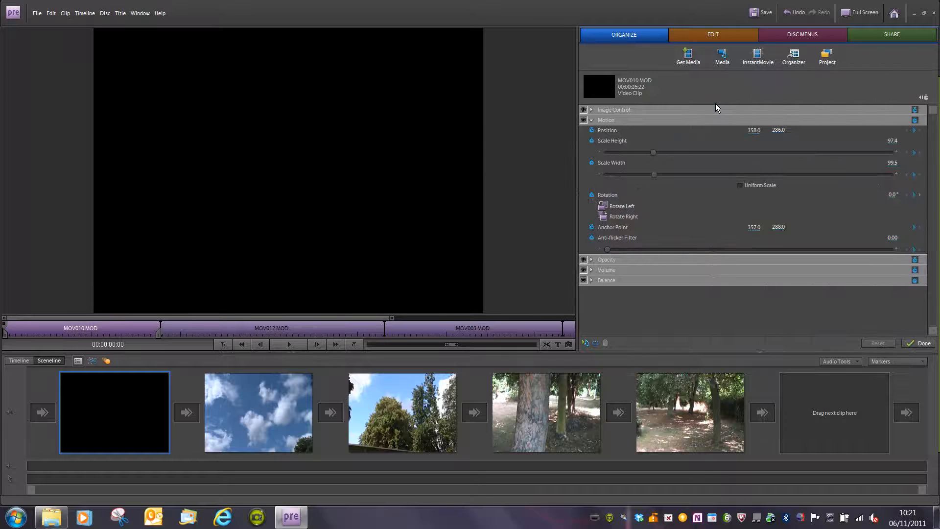
click(925, 98)
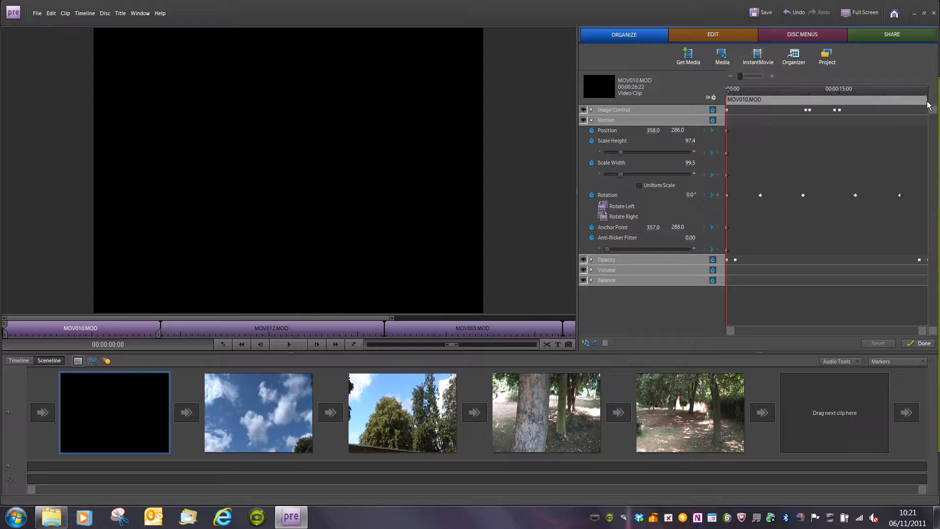
- Turn off the Motion animation and delete all of its existing keyframes
click(718, 120)
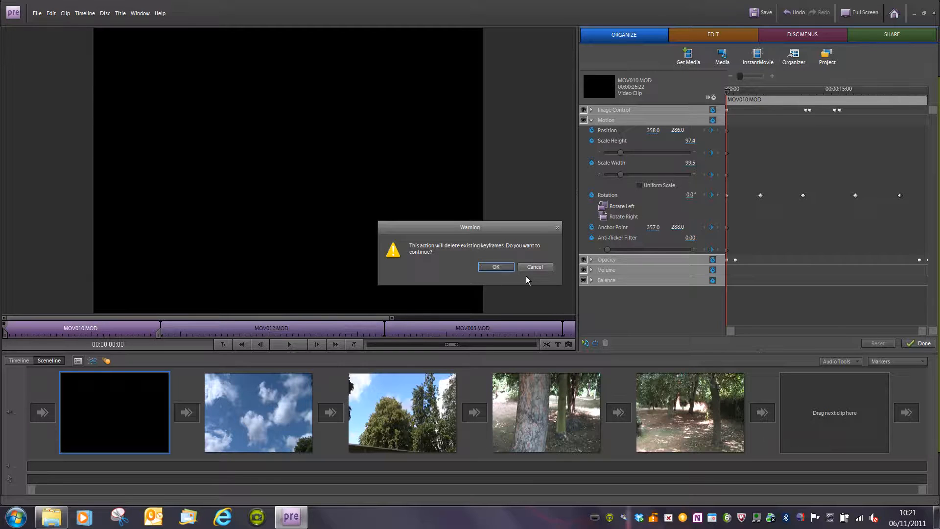
click(535, 267)
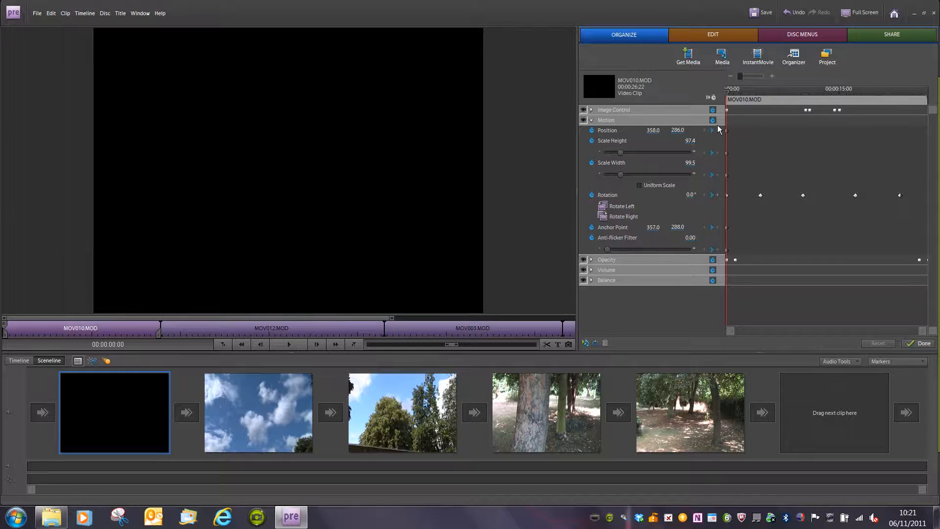
click(715, 122)
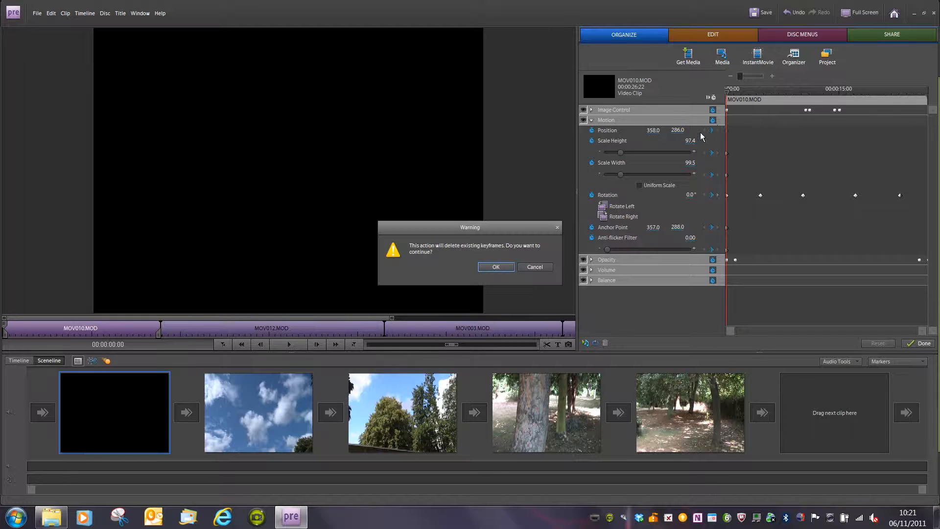
click(504, 270)
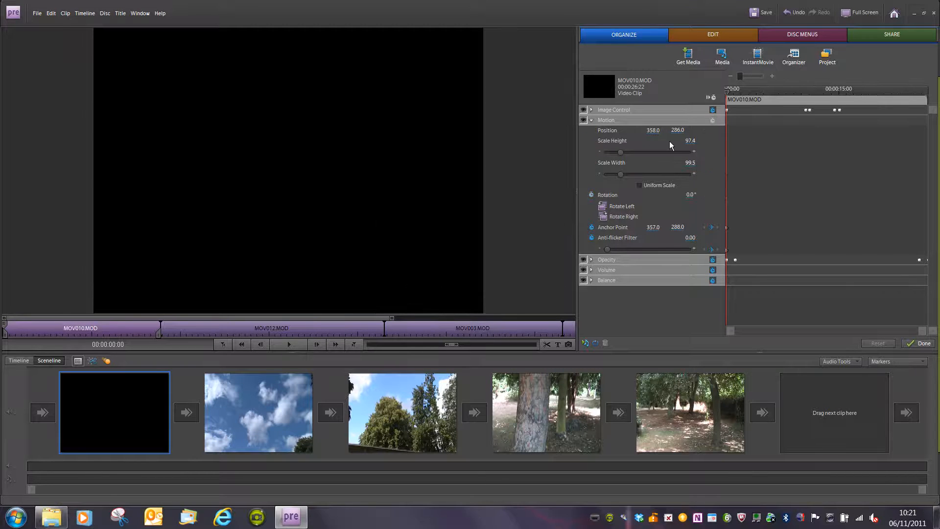
- Turn off the Image Control and Opacity animation and delete their existing keyframes
click(713, 110)
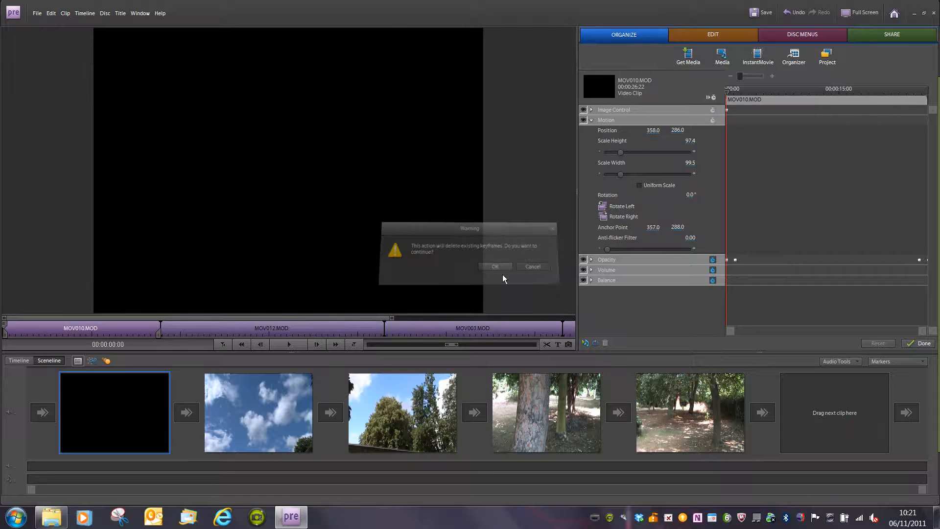
click(502, 271)
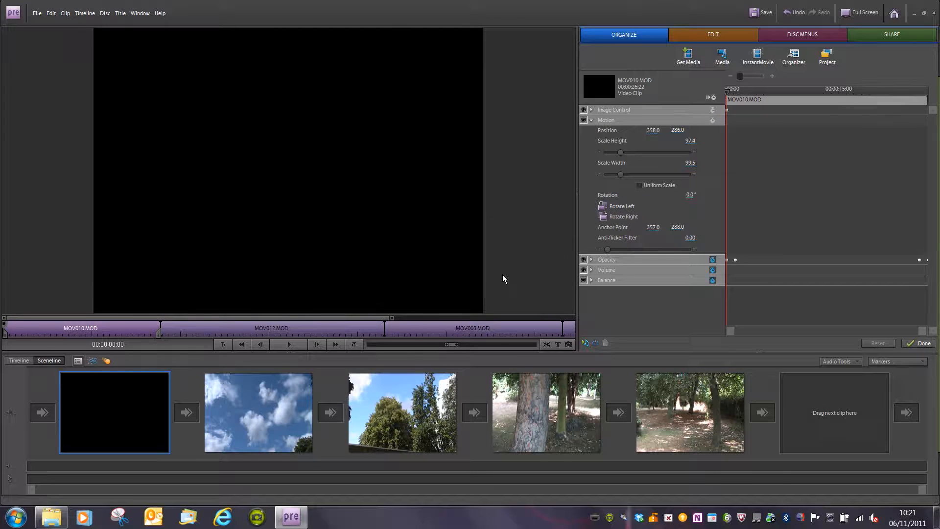
click(714, 260)
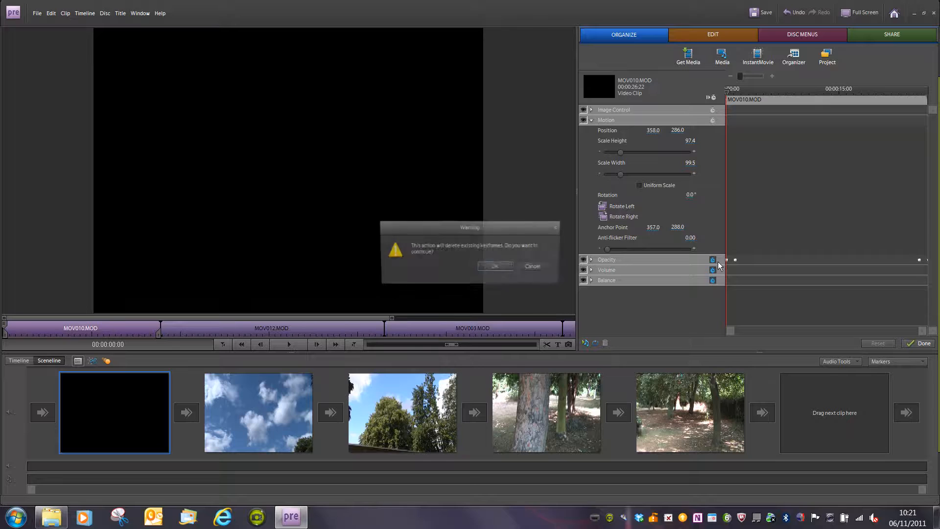
click(496, 269)
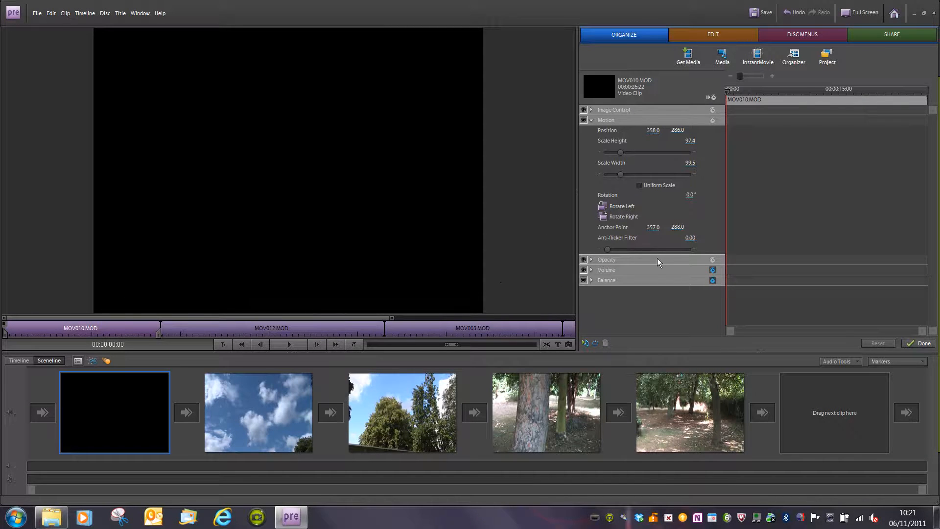
- Collapse the Motion properties and enable Image Control keyframes at the clip's start, removing and re-adding the brightness keyframe
click(597, 124)
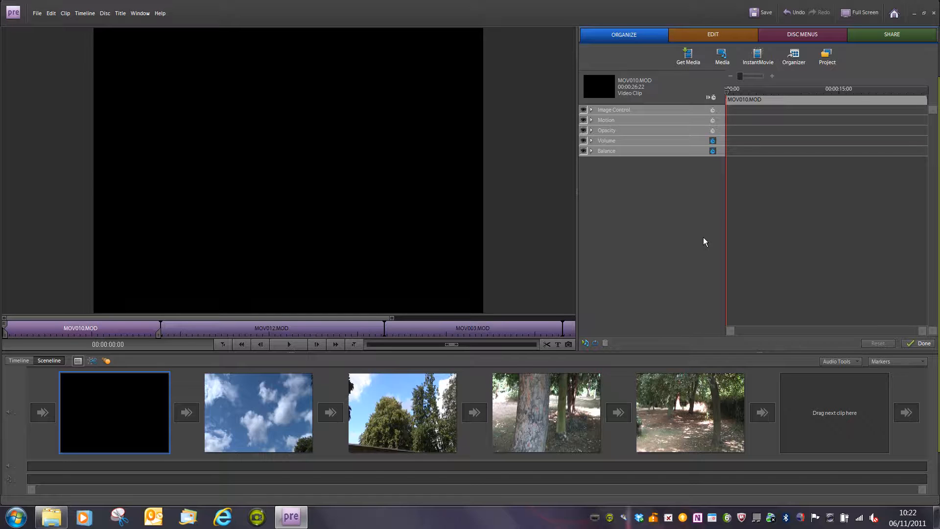
click(596, 115)
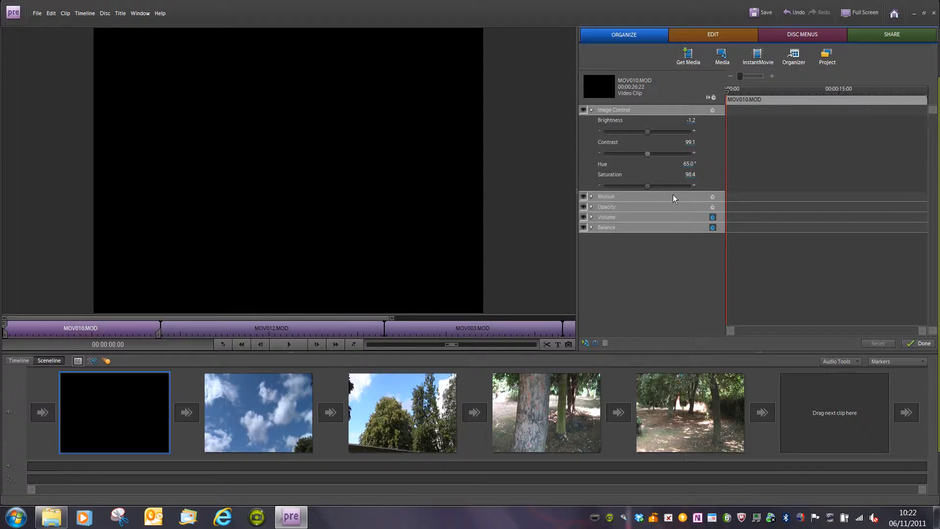
click(715, 111)
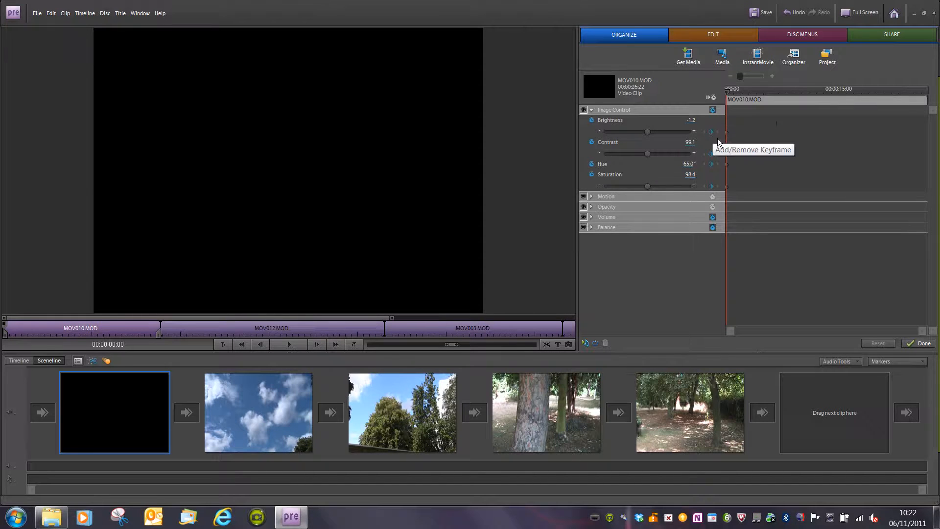
click(712, 132)
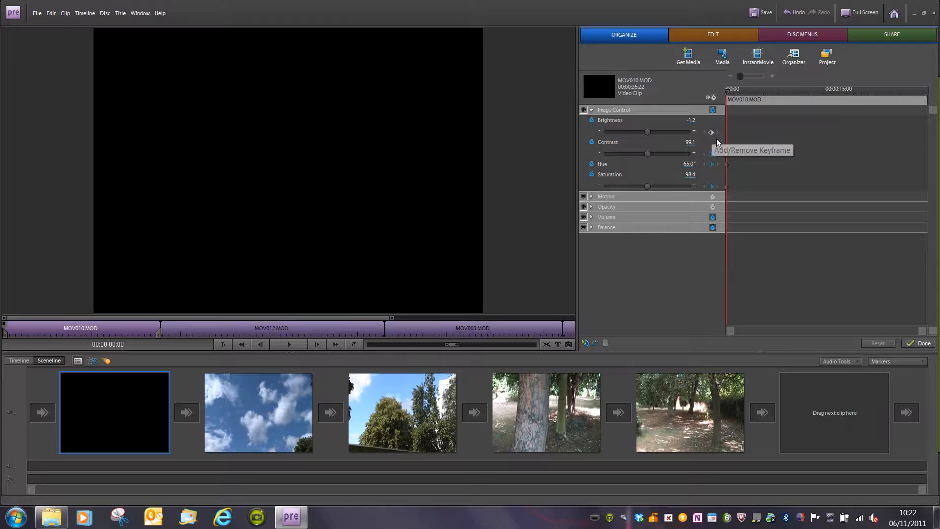
click(711, 133)
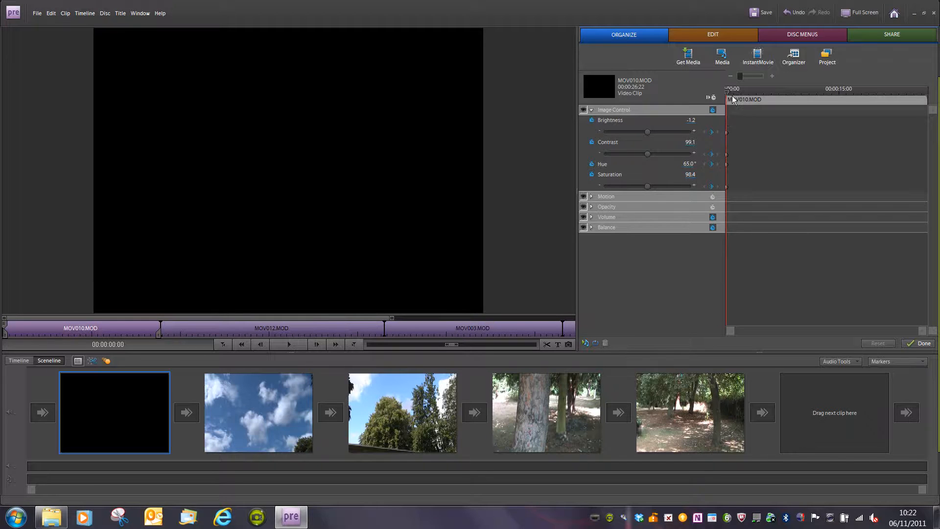
- Keyframe the brightness to 100 at 00:00:07:01, hold it at 00:00:11:23 and lower it at 00:00:15:23
drag(733, 99, 785, 104)
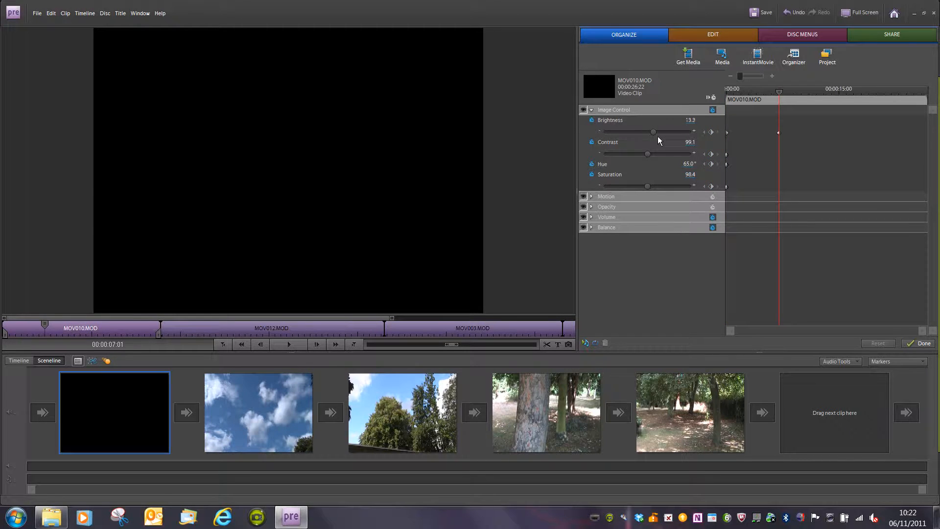
click(804, 100)
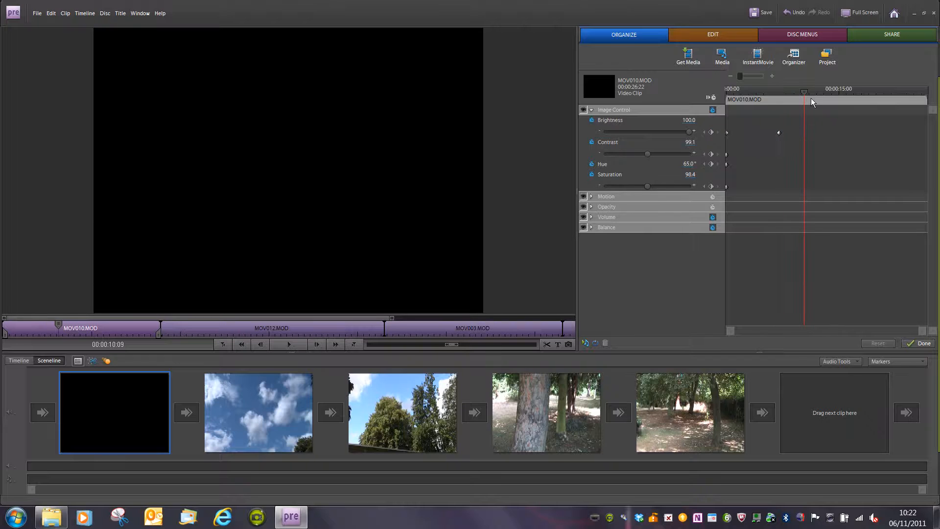
click(815, 99)
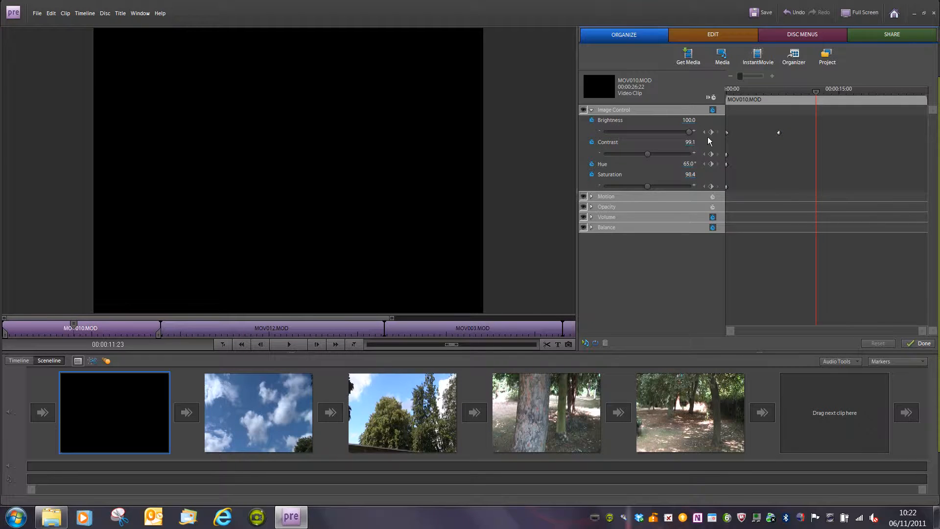
click(850, 100)
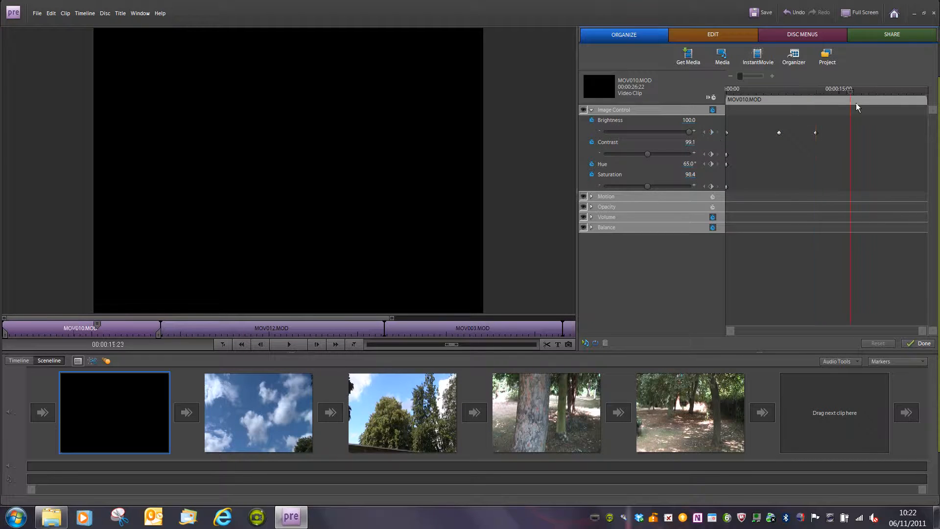
drag(656, 134, 653, 137)
- Close and reopen the clip's properties, with the contrast set to about 92.8 at 00:00:00:05
drag(854, 98, 731, 111)
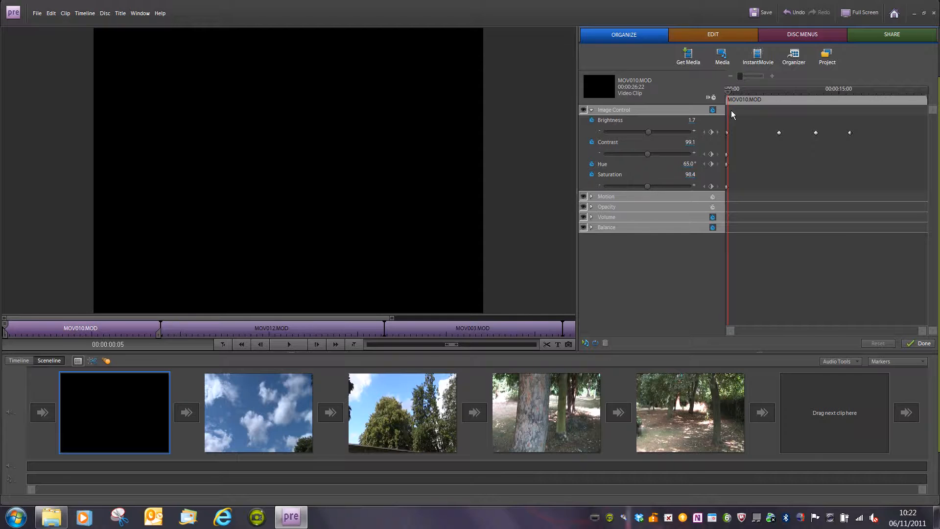
click(919, 345)
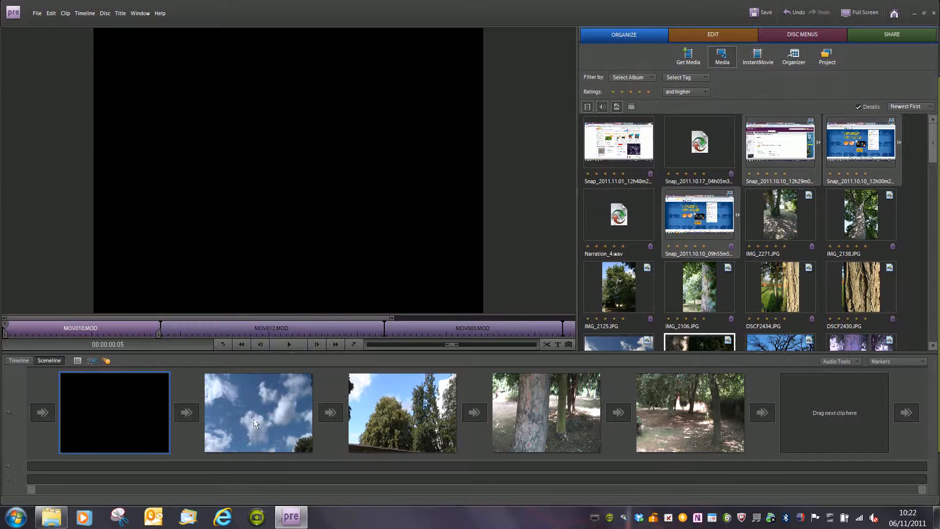
click(78, 363)
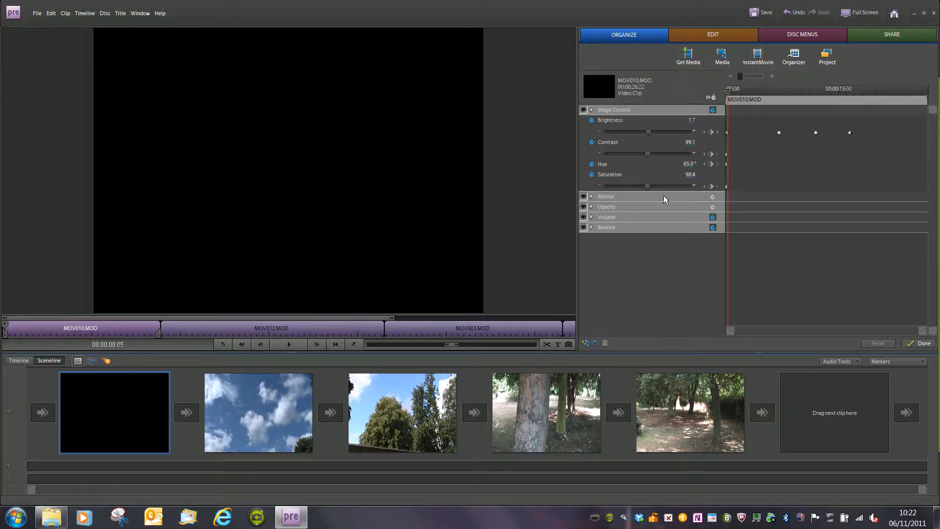
drag(648, 156, 650, 163)
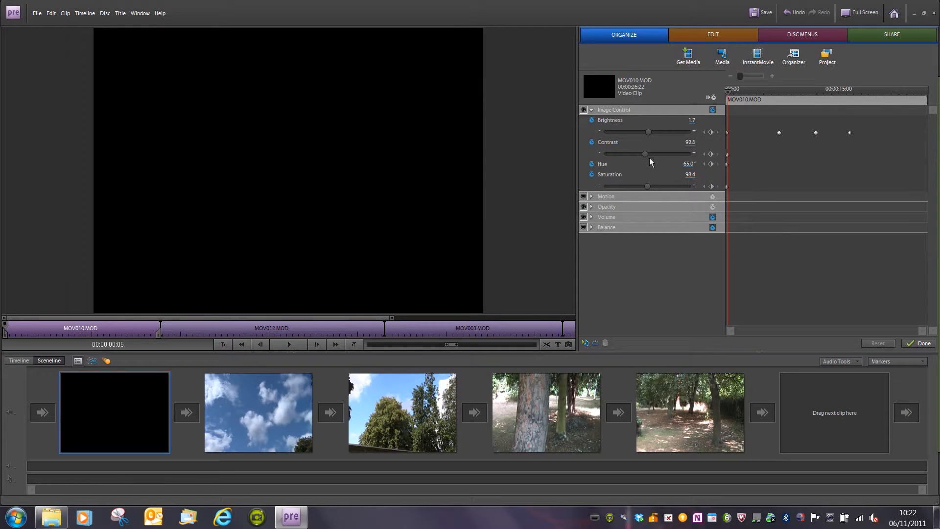
- Set the clip opacity to 100% and keyframe the hue to -97° at 00:00:02:05
click(597, 211)
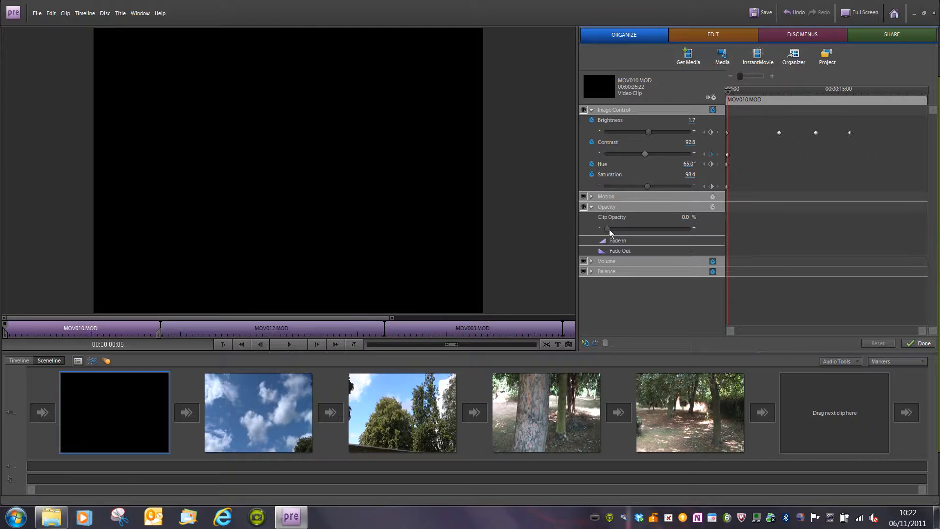
drag(613, 232, 713, 237)
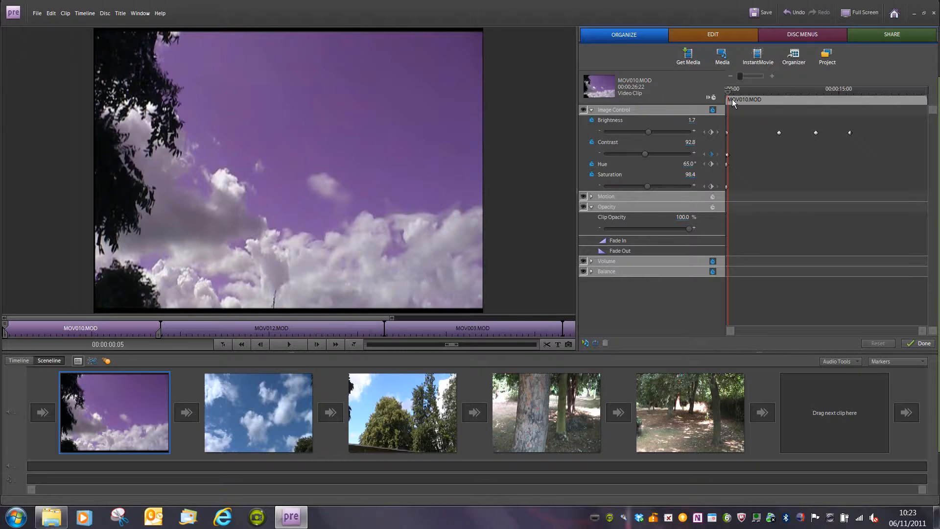
mouse_move(732, 98)
mouse_down()
mouse_move(774, 104)
mouse_move(747, 100)
mouse_up()
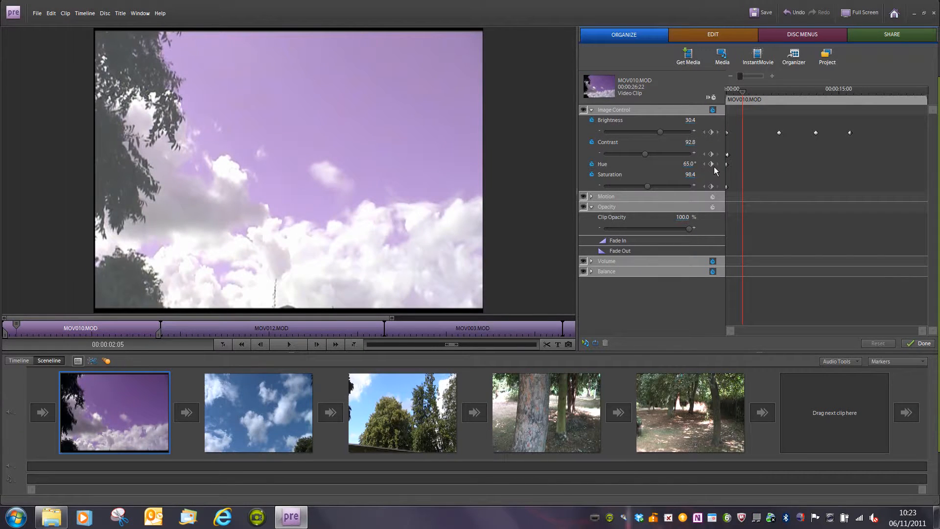
drag(693, 164, 680, 164)
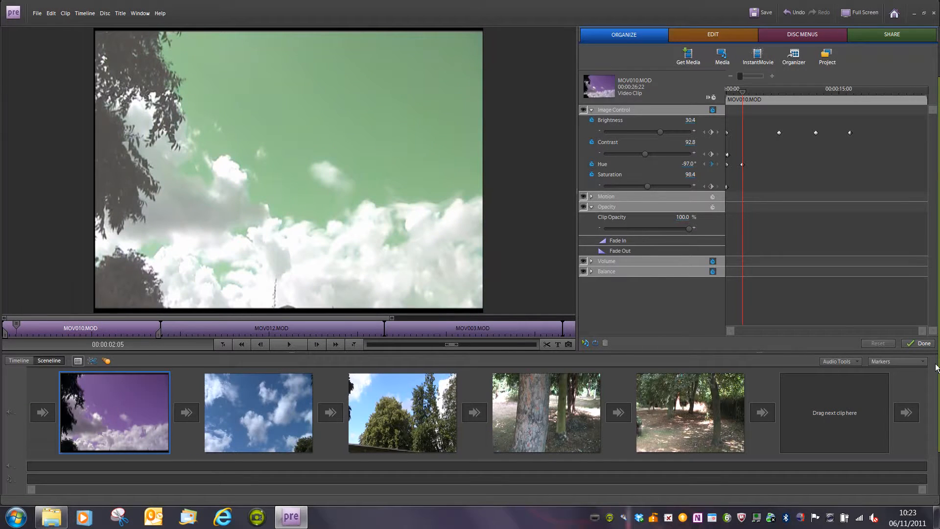
- Select the second clip briefly, return to the first clip and play it from its start
click(252, 416)
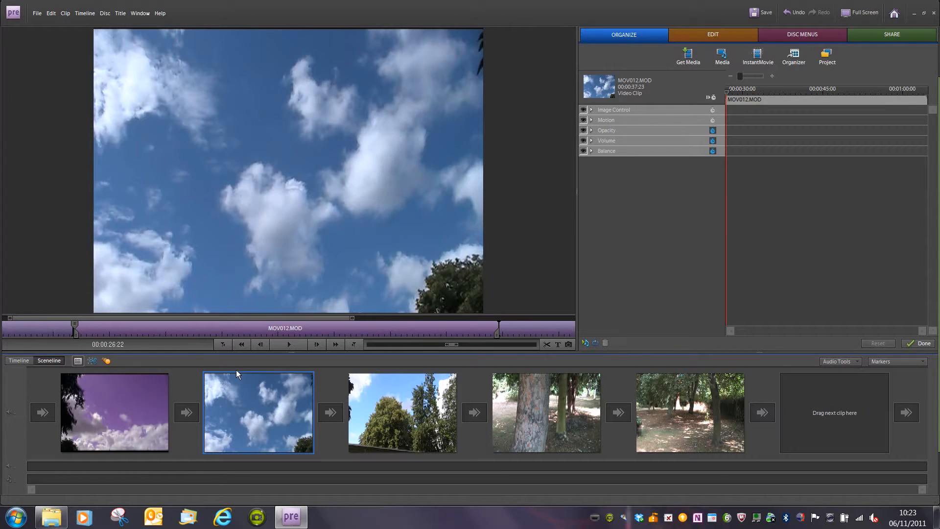
click(146, 415)
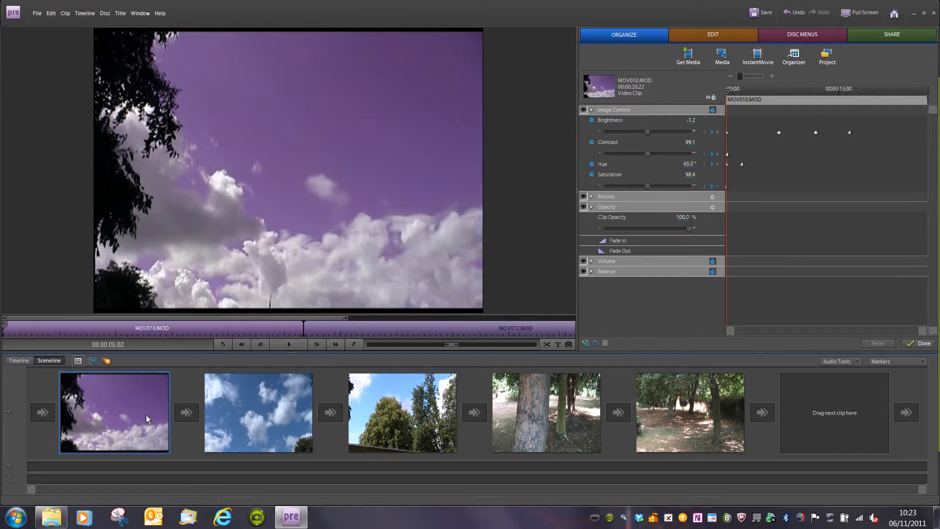
click(291, 349)
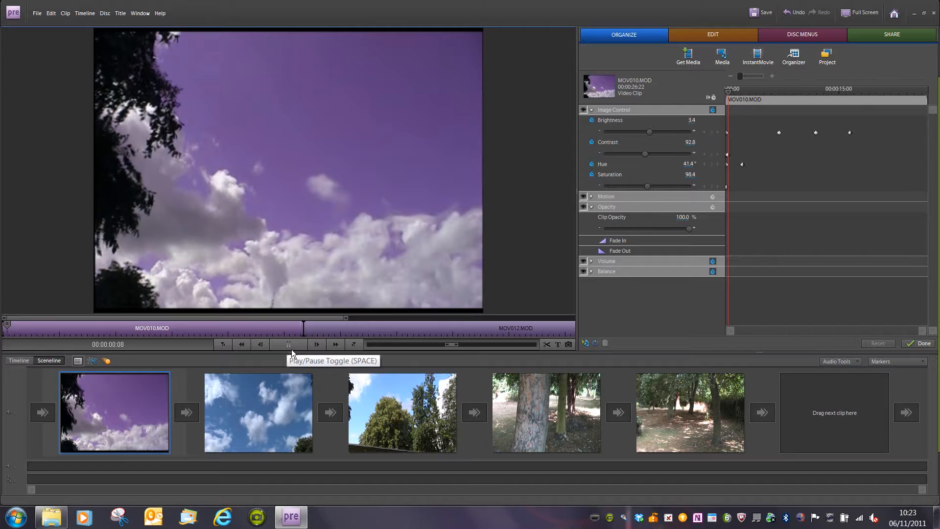